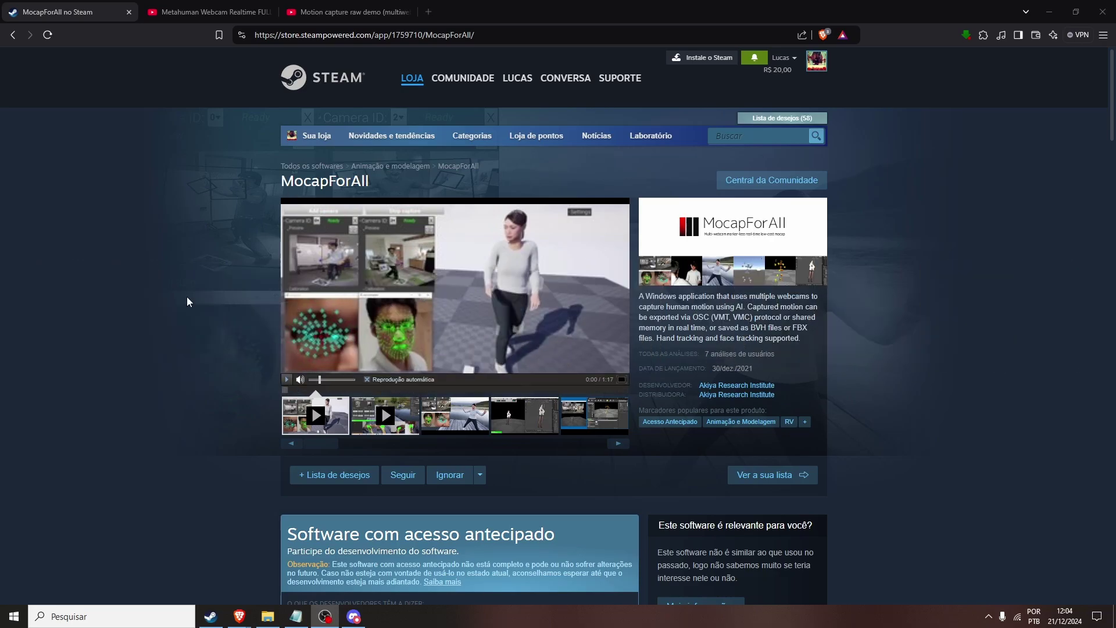
Browse the store page gallery, viewing the Blender and Unreal Engine screenshots.
scroll(214, 205, down, 7)
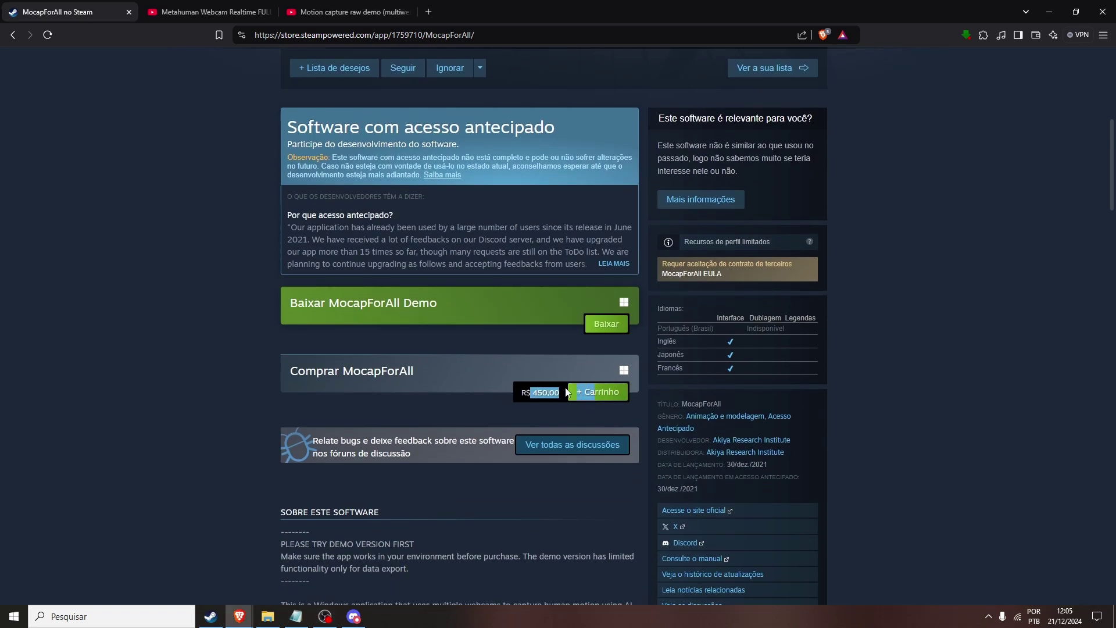
scroll(198, 305, down, 12)
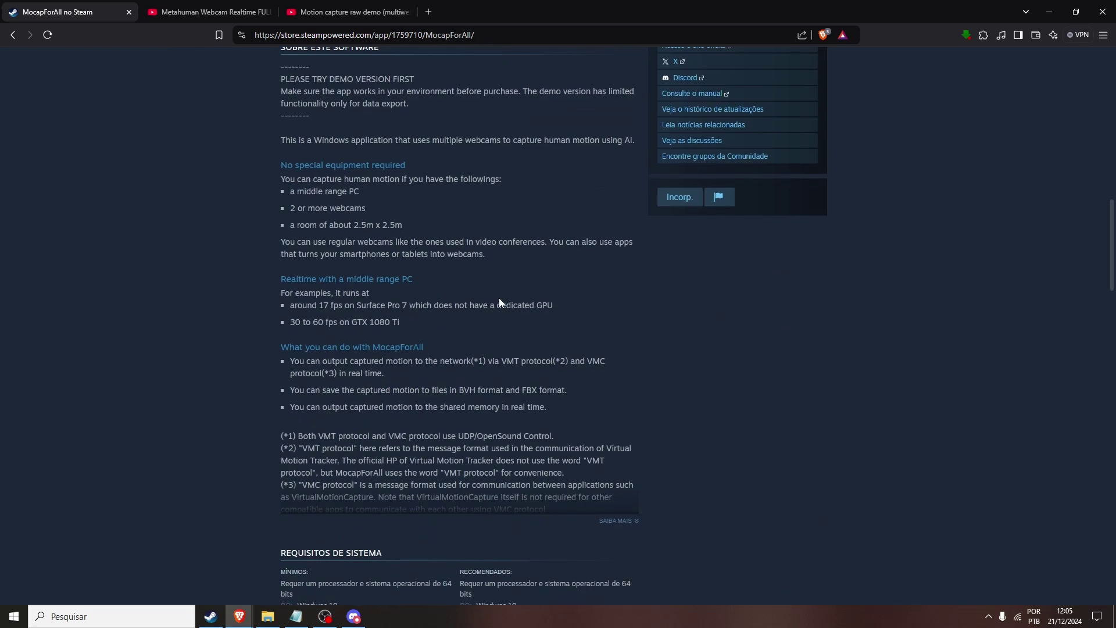
scroll(209, 293, down, 2)
scroll(218, 303, up, 20)
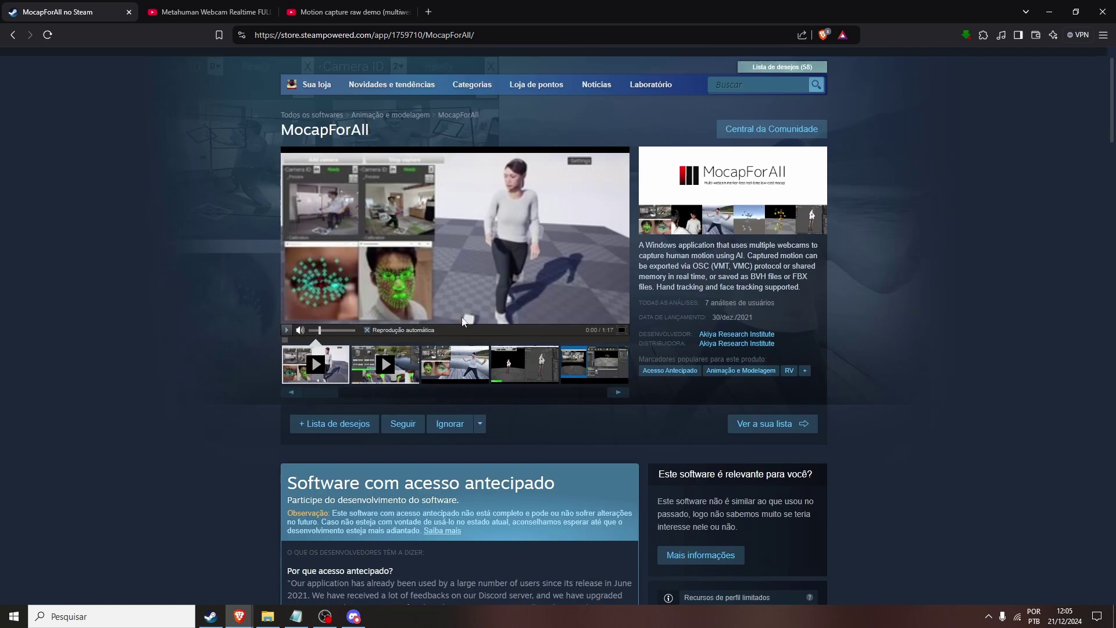
scroll(463, 321, up, 1)
click(479, 431)
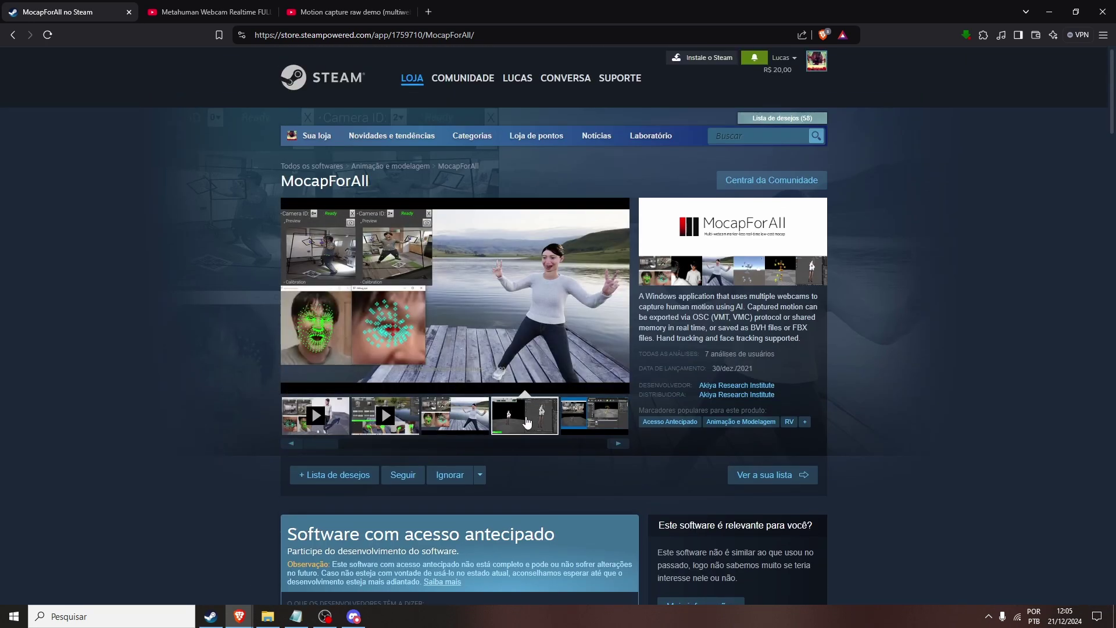
click(527, 423)
click(574, 418)
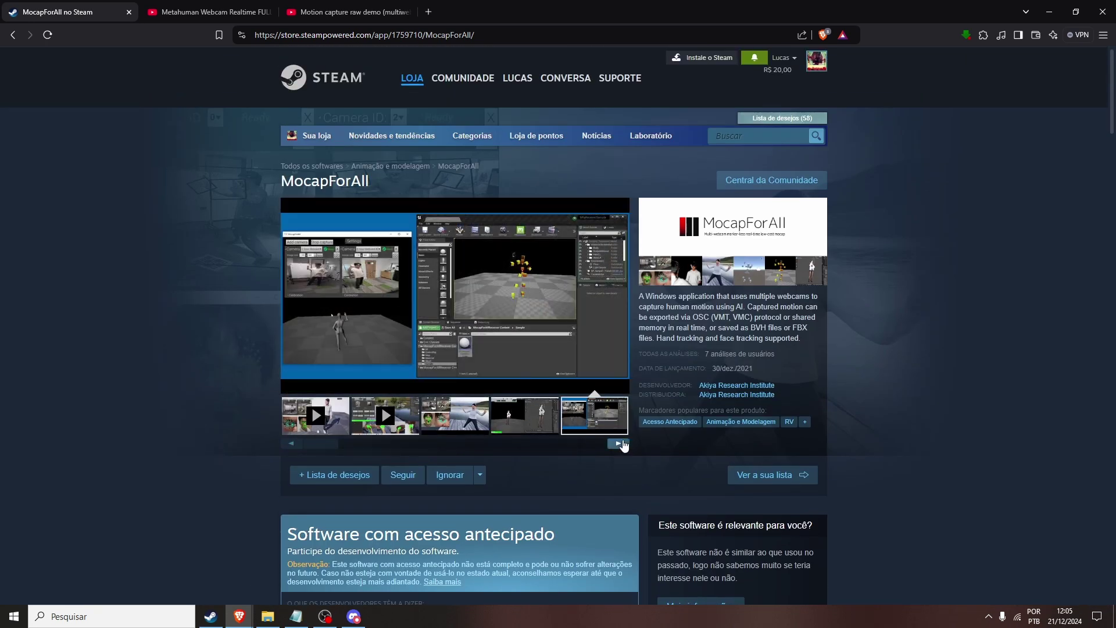
click(620, 443)
click(593, 411)
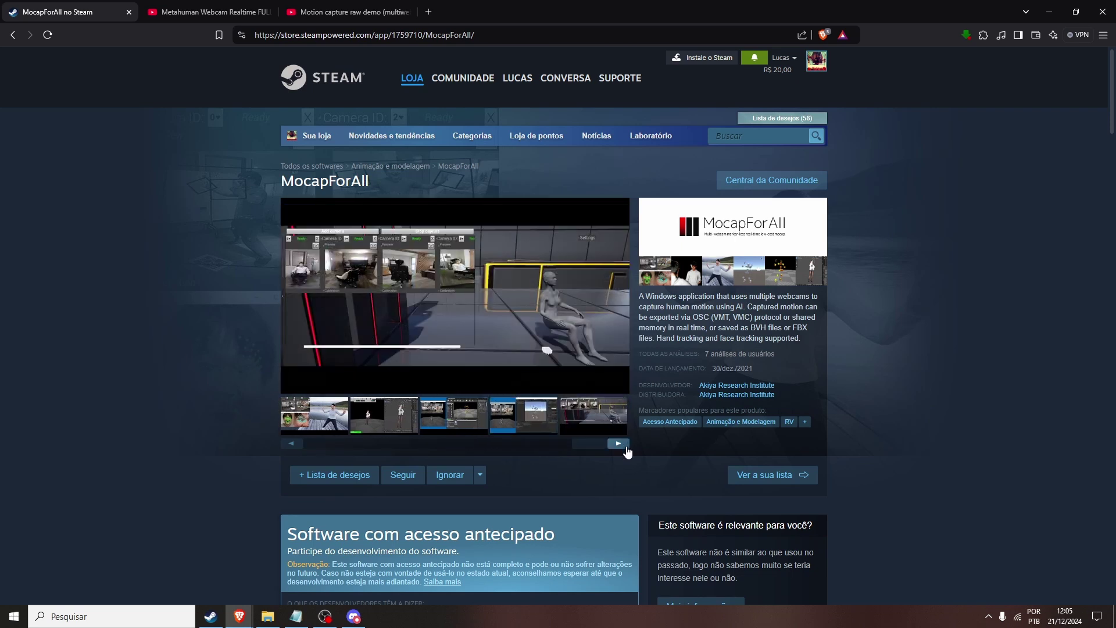
Return to the first trailer video and seek it to about 0:42.
click(617, 444)
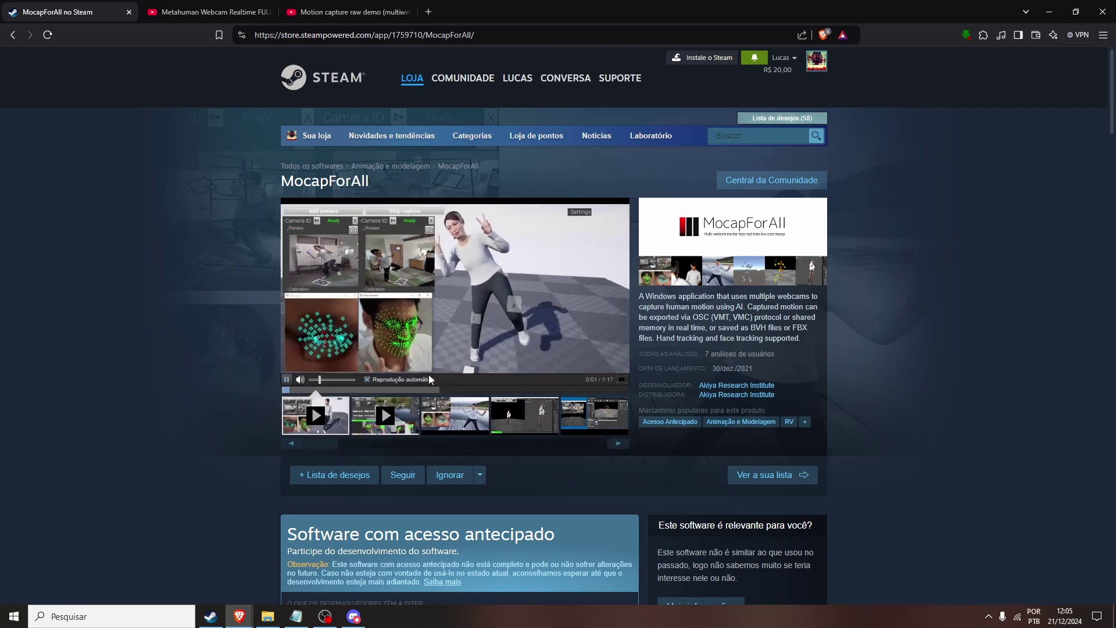
drag(373, 390, 411, 388)
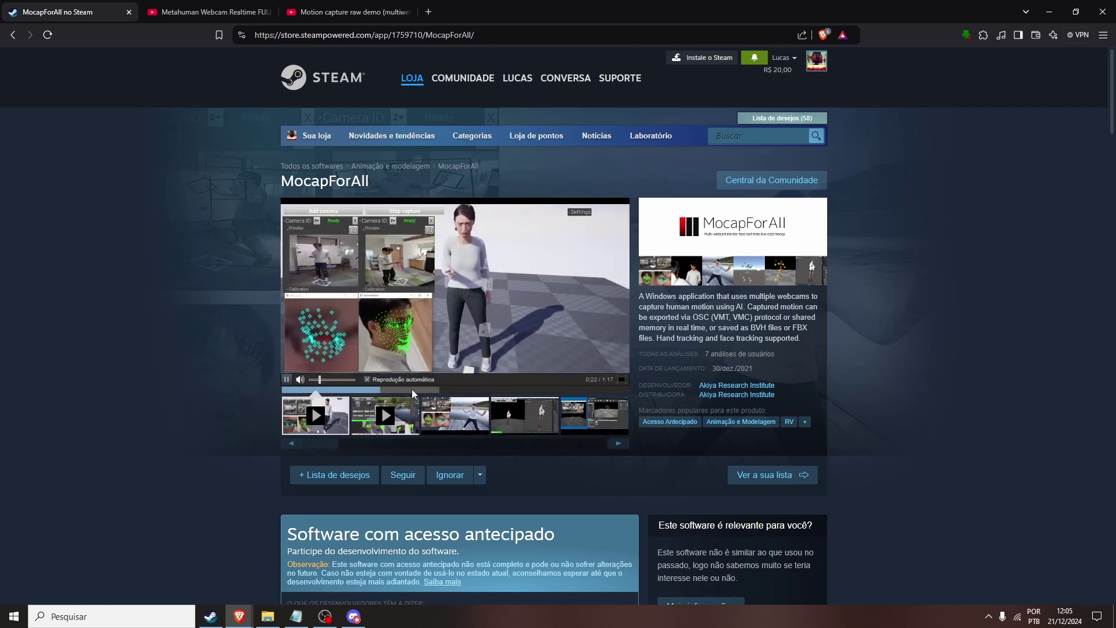
click(467, 389)
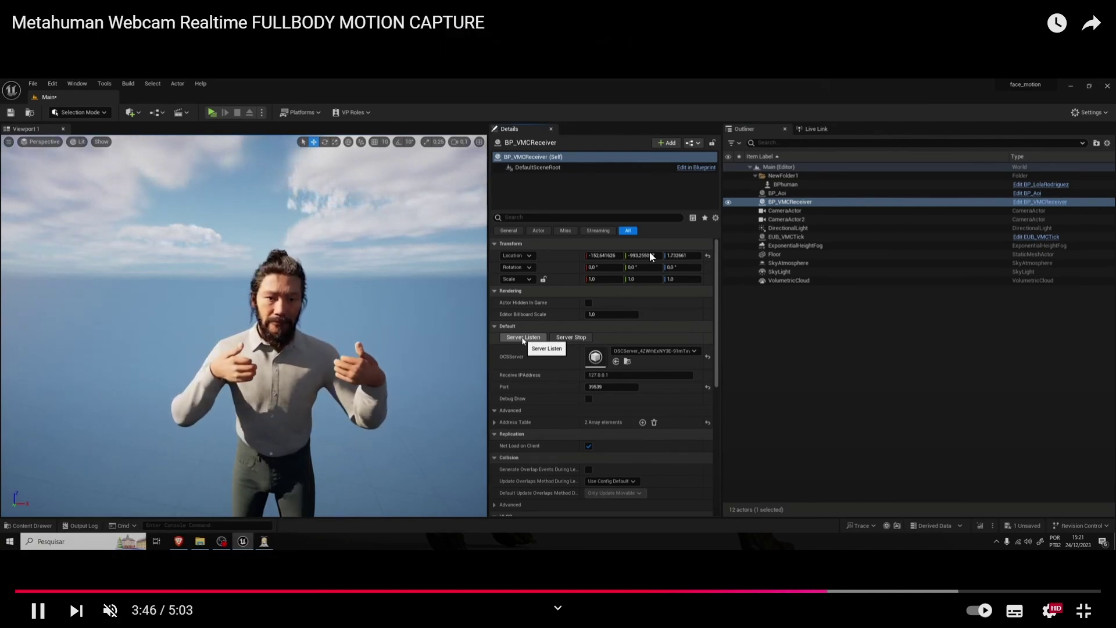
Seek the Metahuman video to 3:54, then play the multiwebcam demo full screen.
click(854, 591)
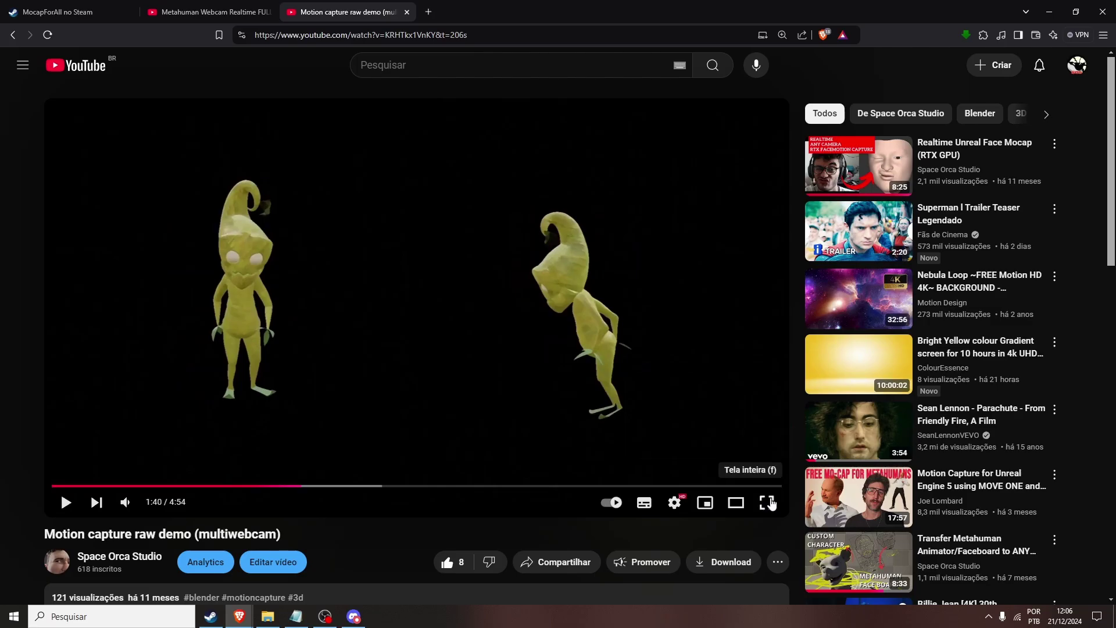
key(f)
click(954, 363)
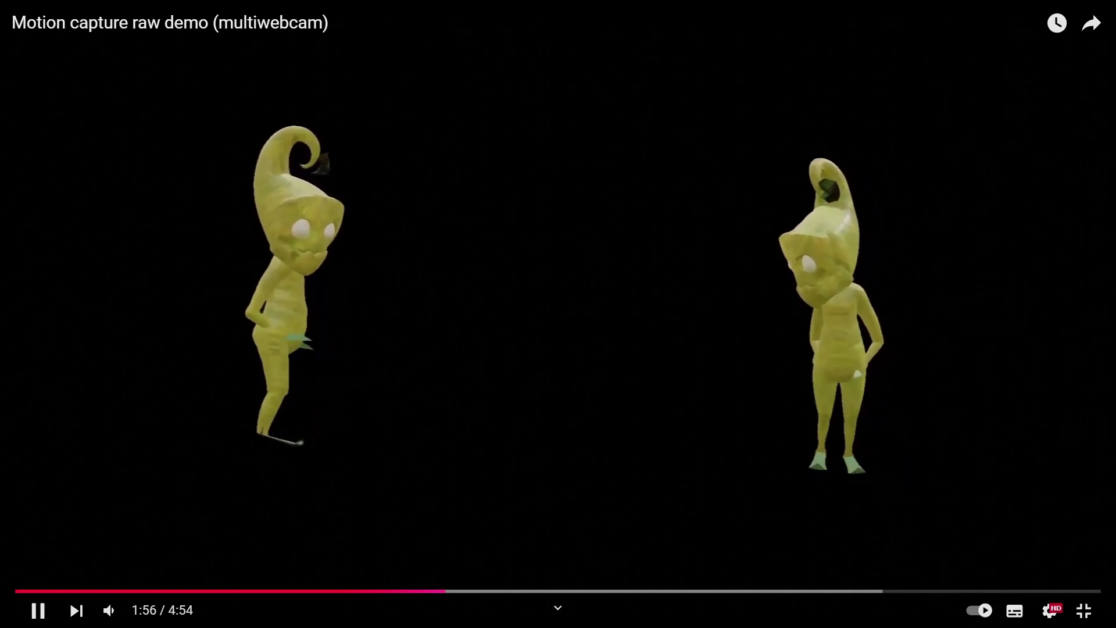
Mute the multiwebcam demo while seeking it from 2:13 to 2:32.
click(506, 591)
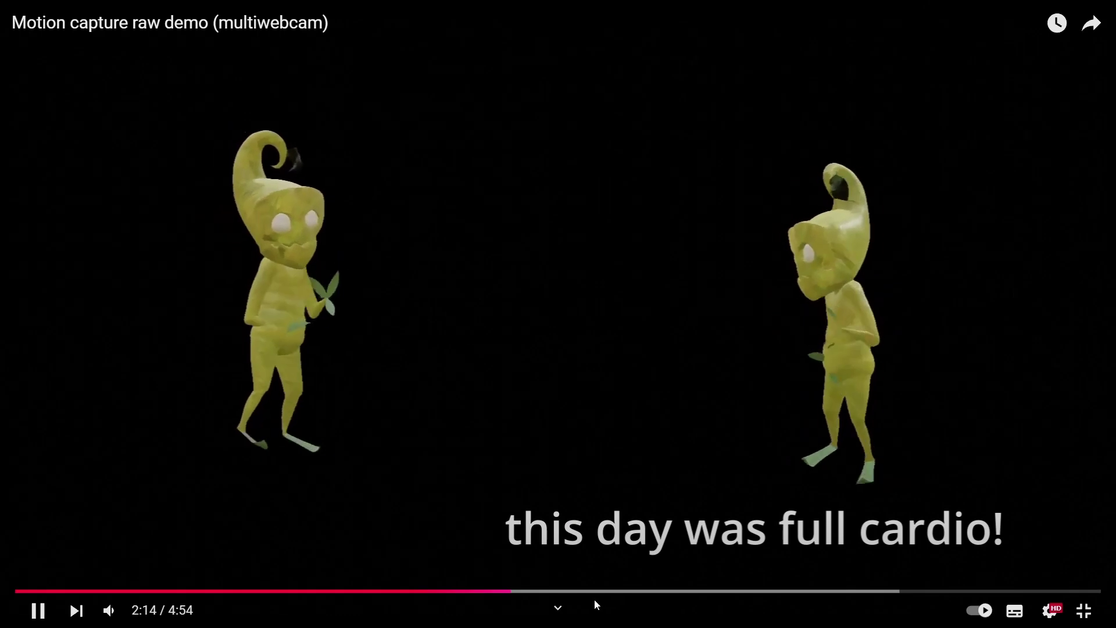
click(108, 610)
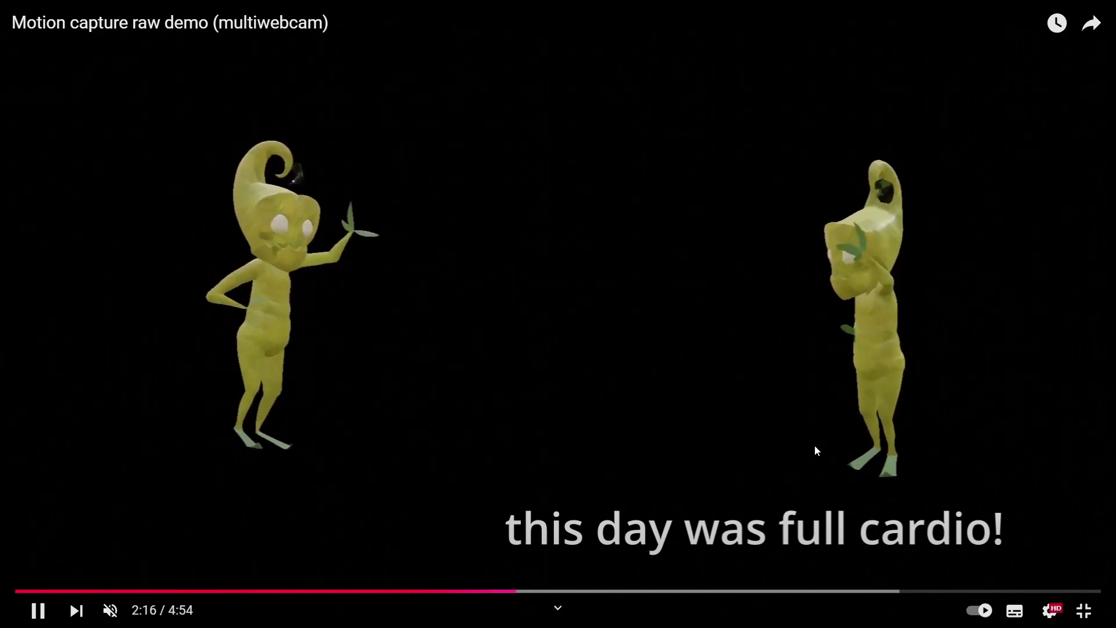
click(577, 591)
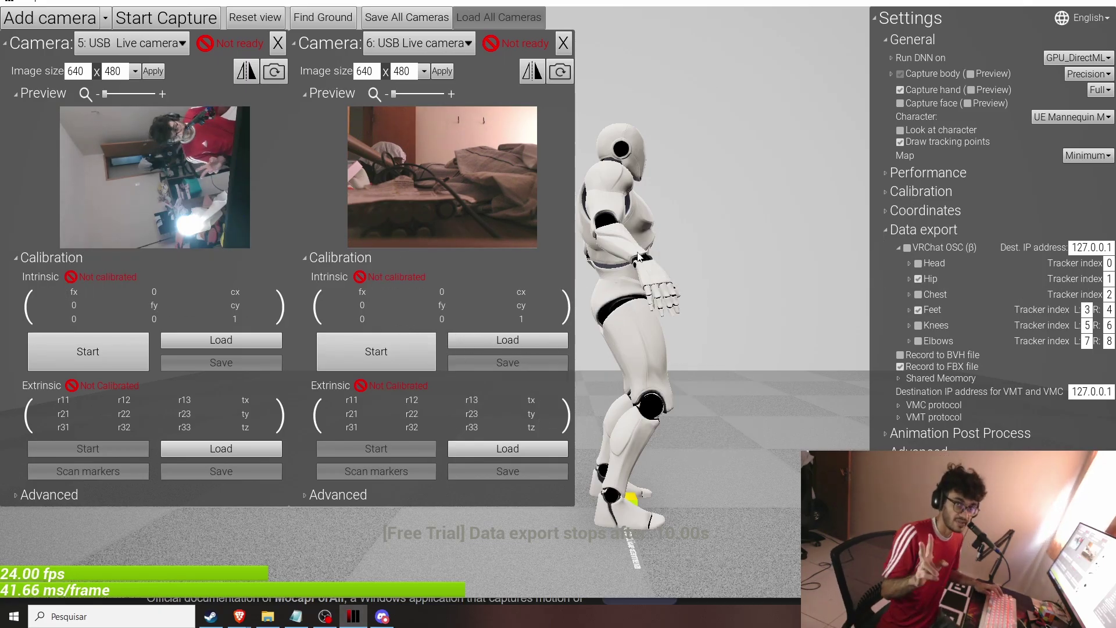
Set camera 5 to 960x540, apply it, and rotate its image upright.
click(136, 72)
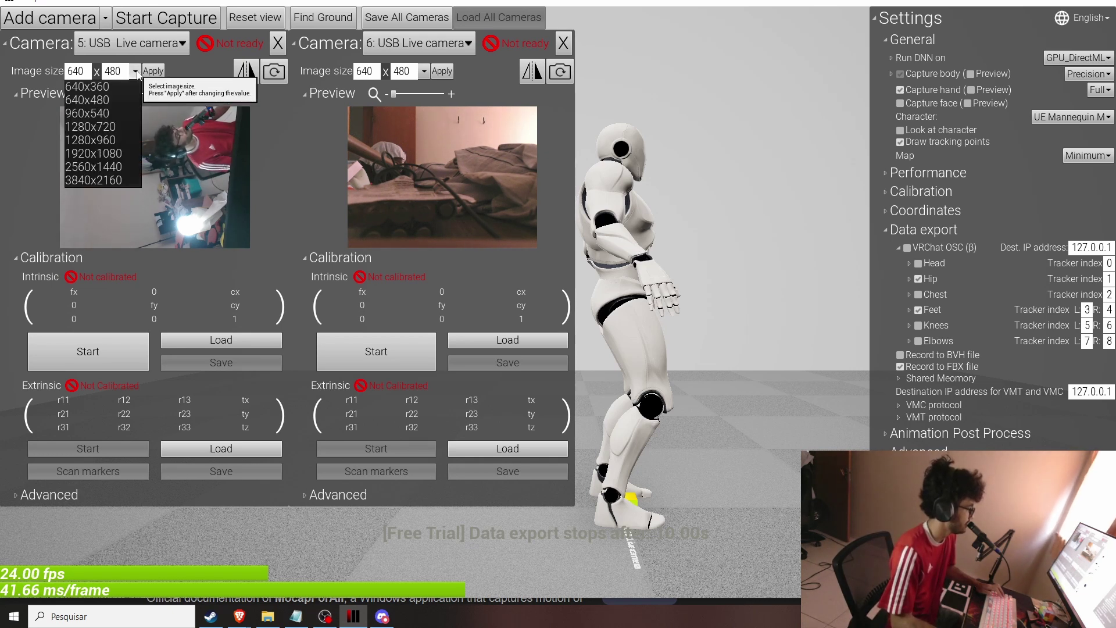
click(114, 113)
click(153, 71)
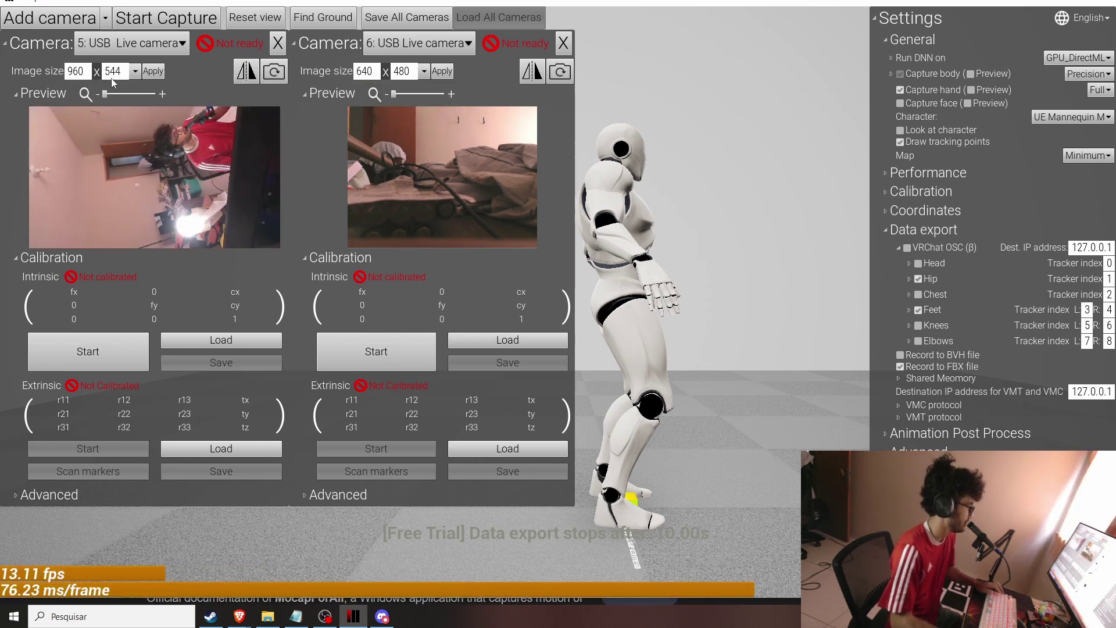
click(274, 72)
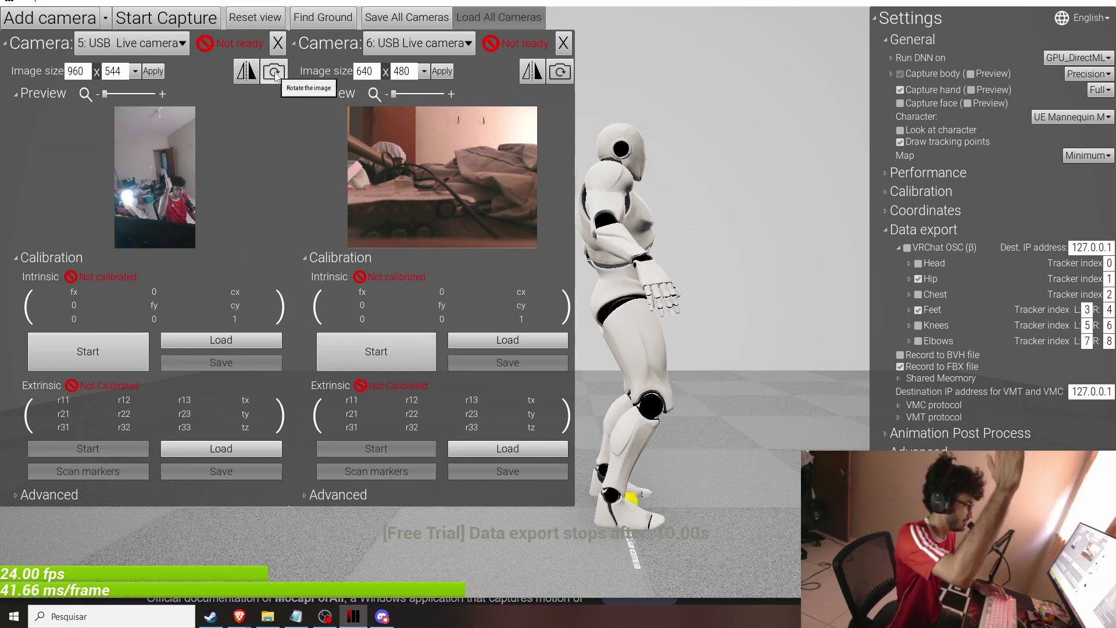
Set camera 6 to 960x540, reapply it to restore the preview, and rotate to portrait.
click(424, 71)
click(376, 113)
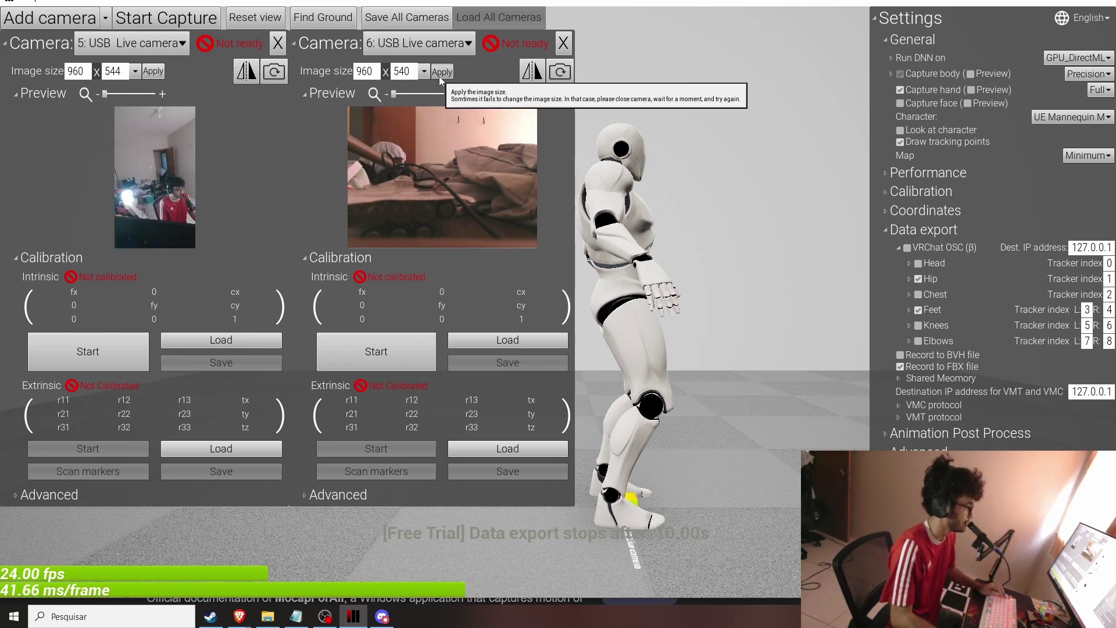
click(441, 71)
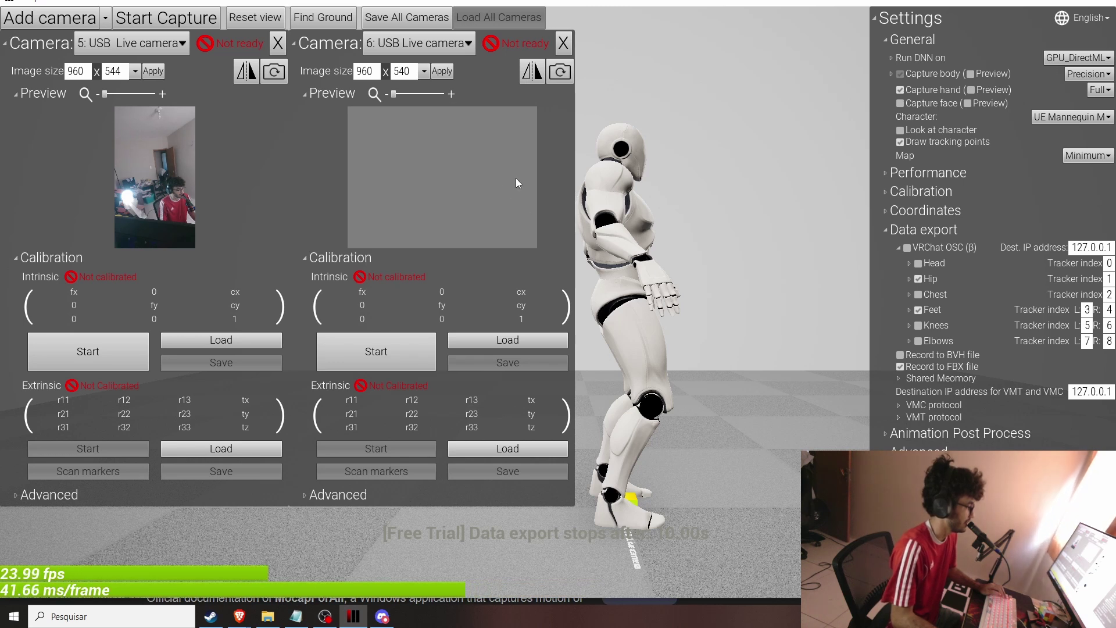
click(442, 71)
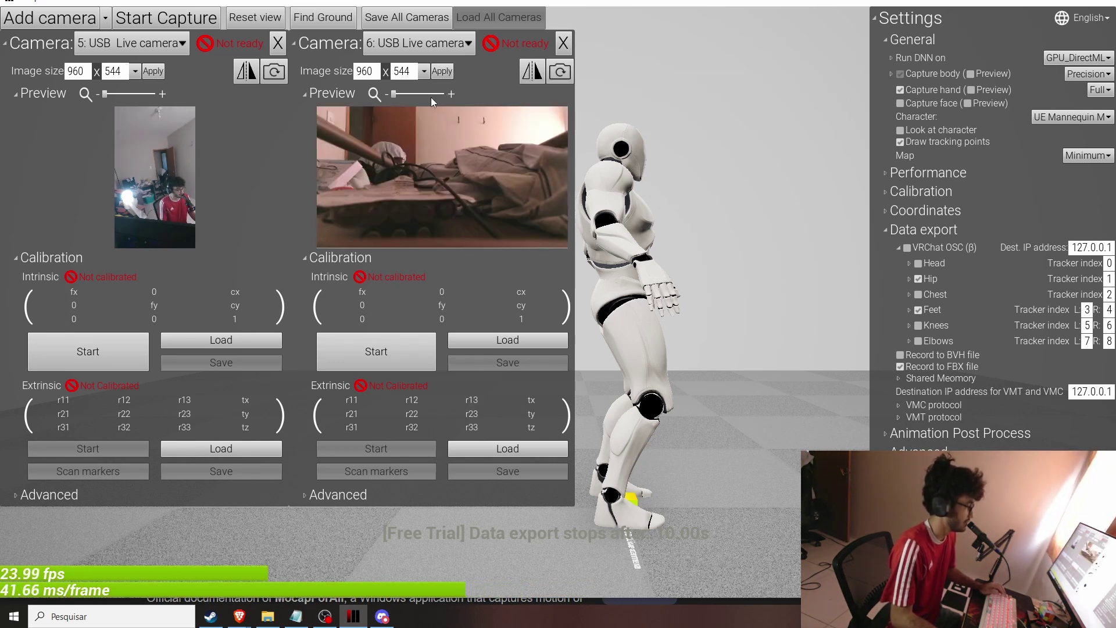
click(560, 71)
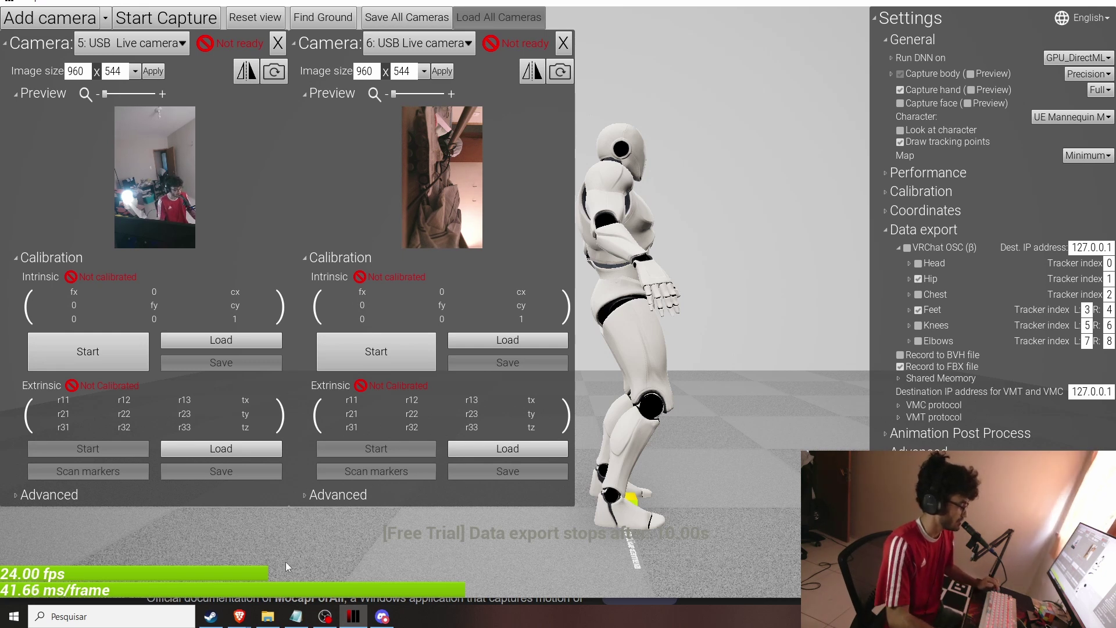
Open the Manual's Execute calibration page and its intrinsic calibration marker image.
mouse_move(239, 616)
click(250, 561)
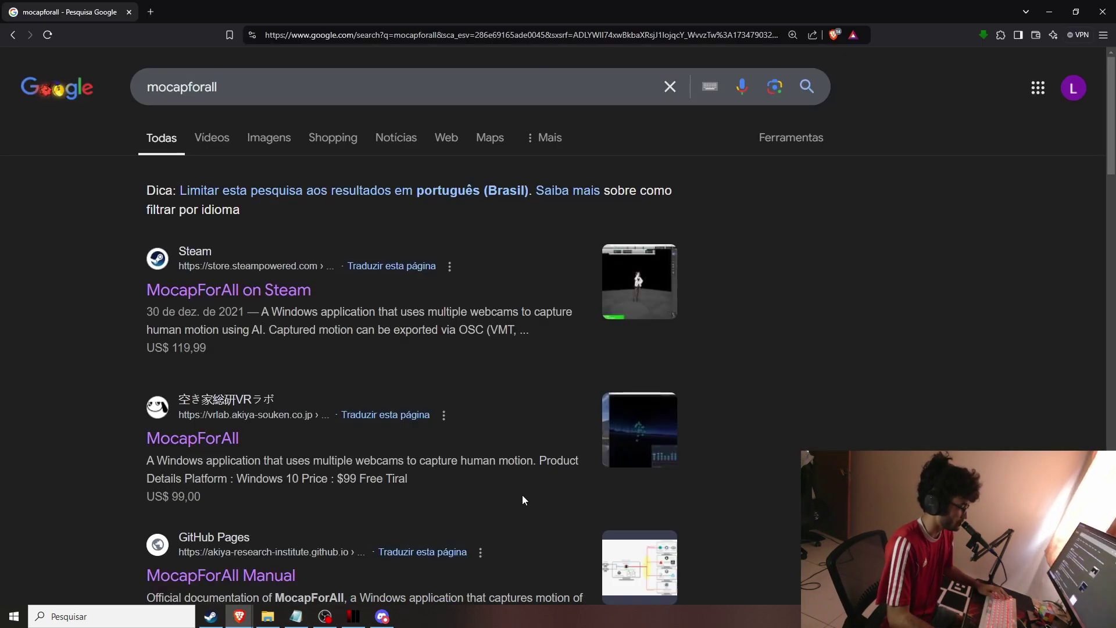
scroll(884, 356, down, 2)
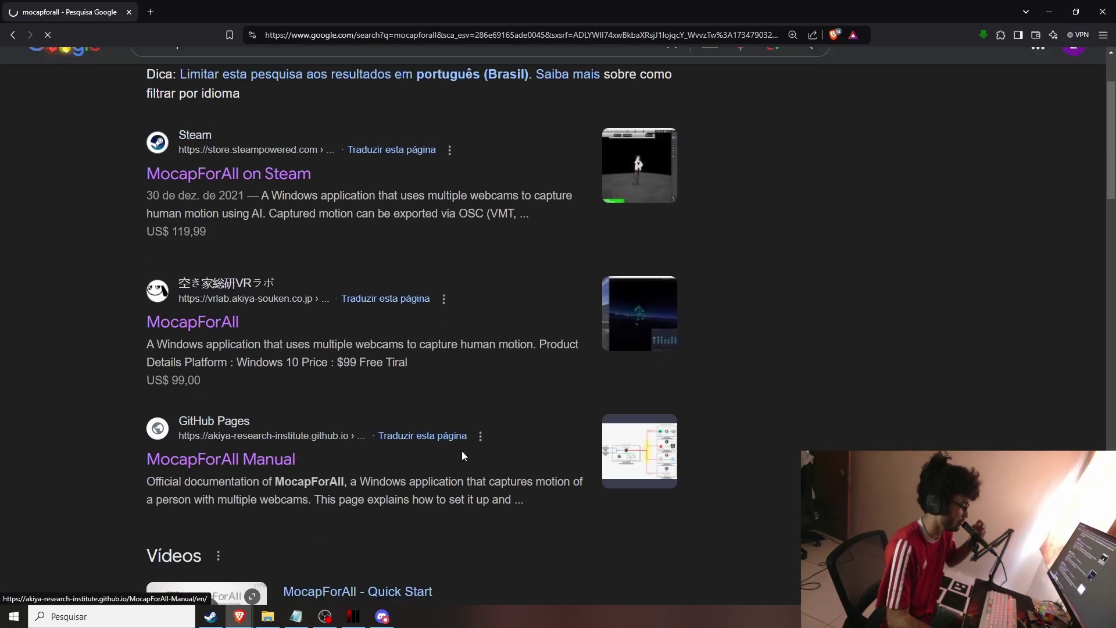
click(267, 458)
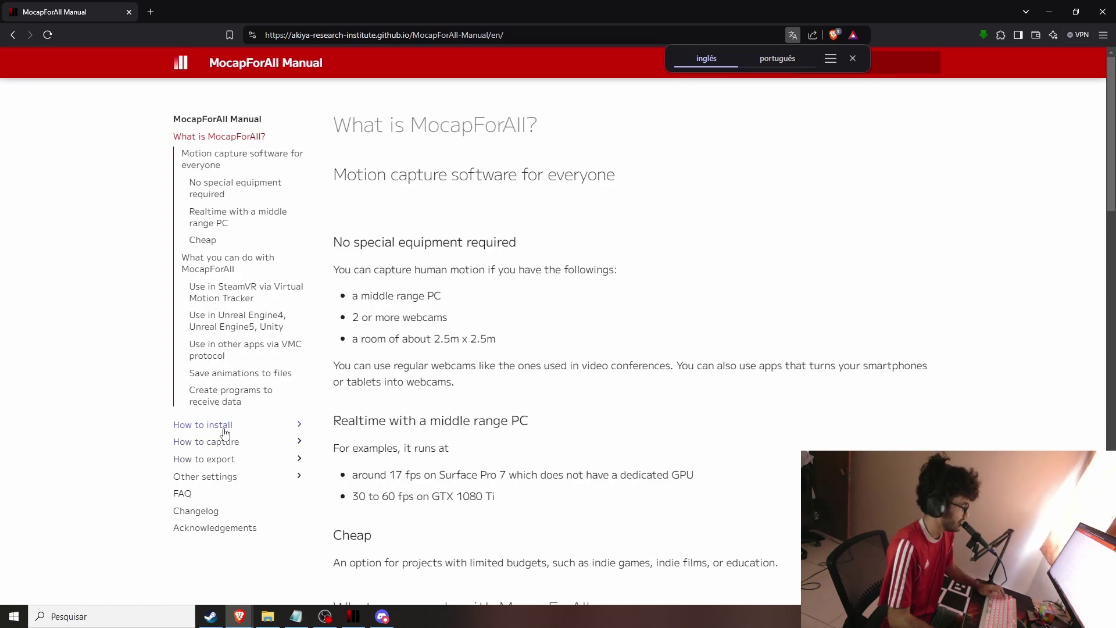
click(226, 442)
click(270, 476)
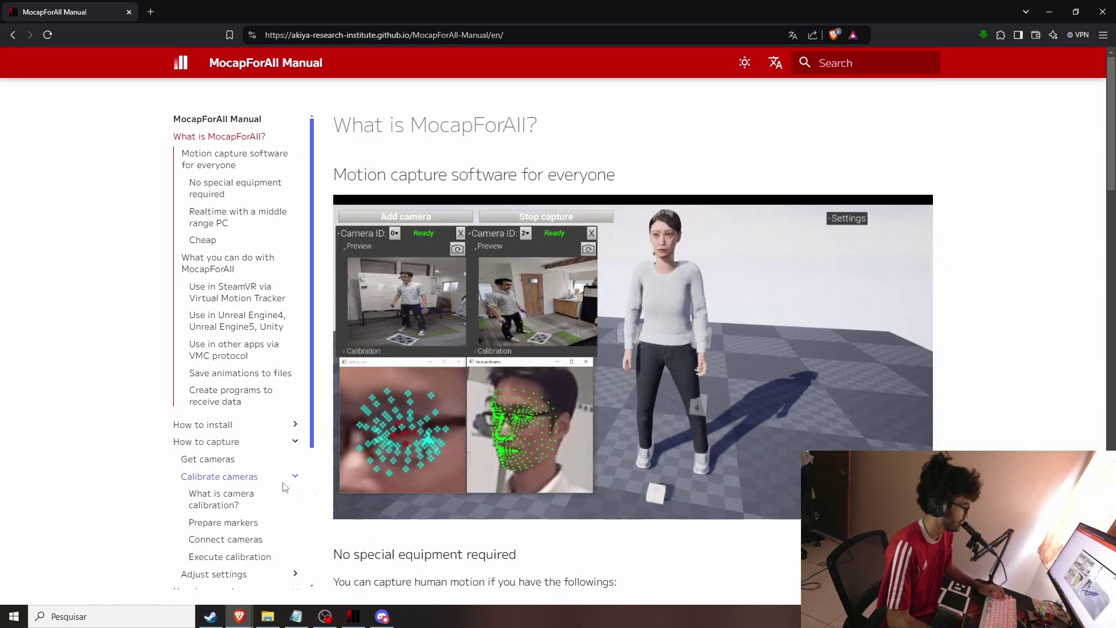
scroll(244, 511, down, 1)
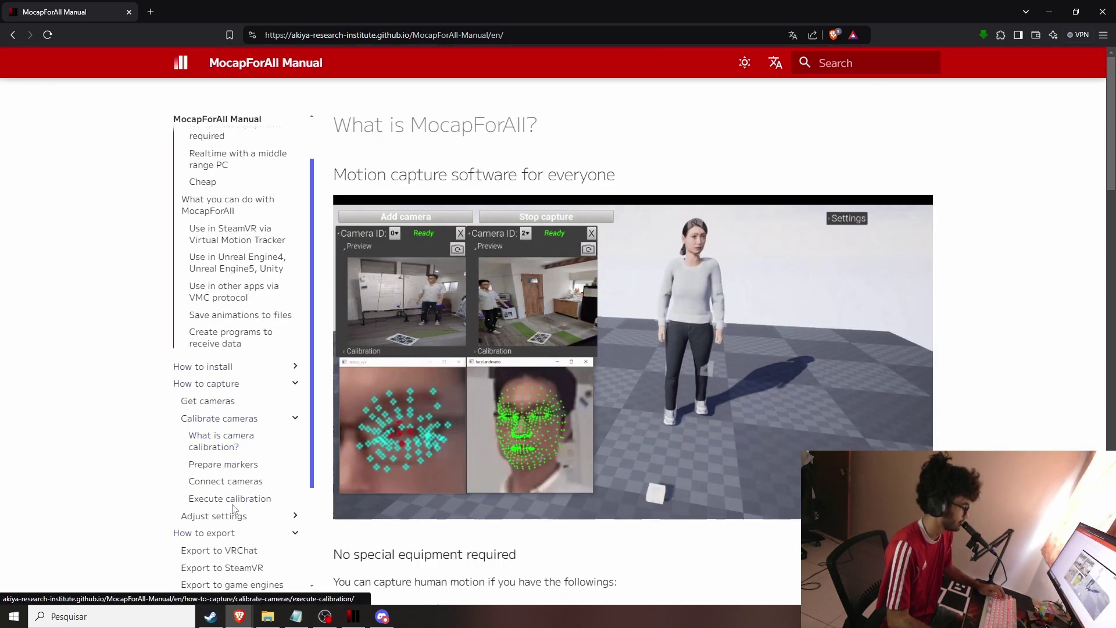
click(232, 501)
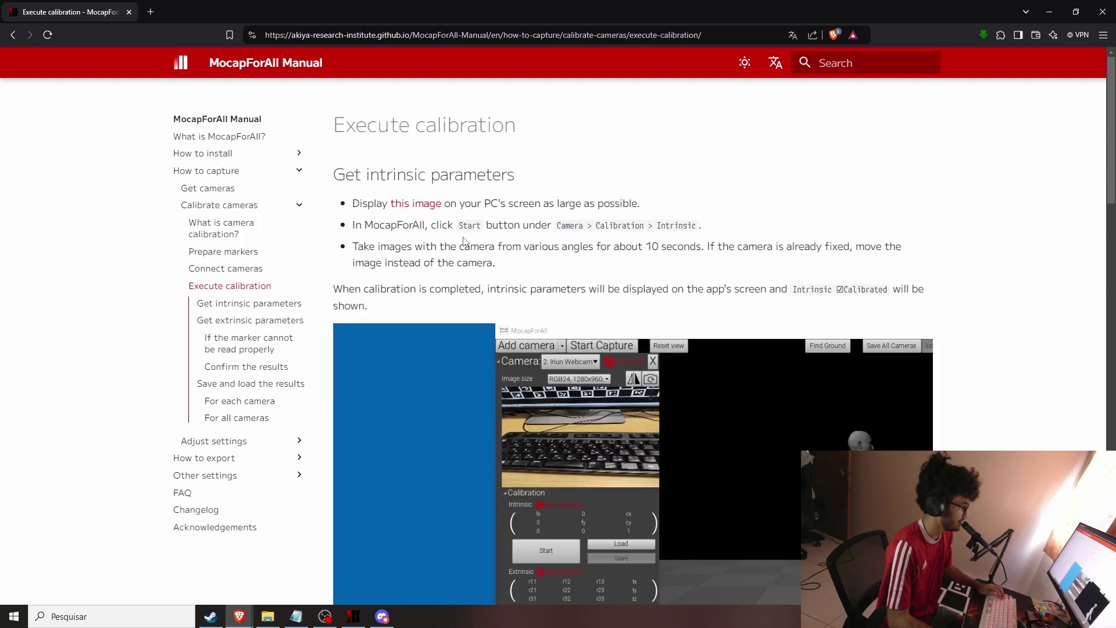
click(434, 206)
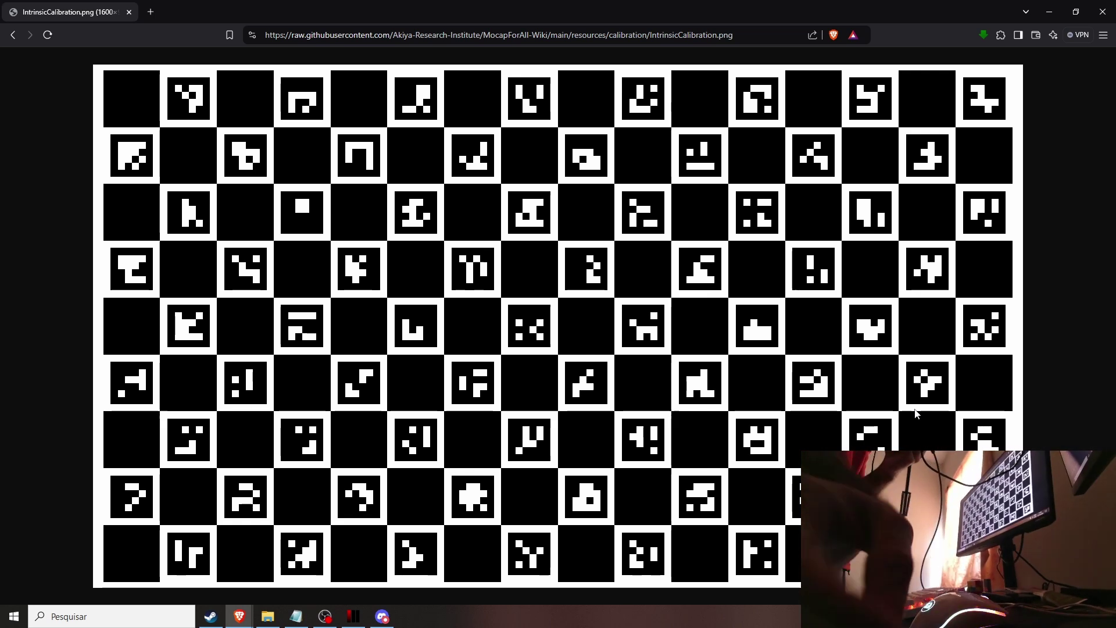
click(353, 615)
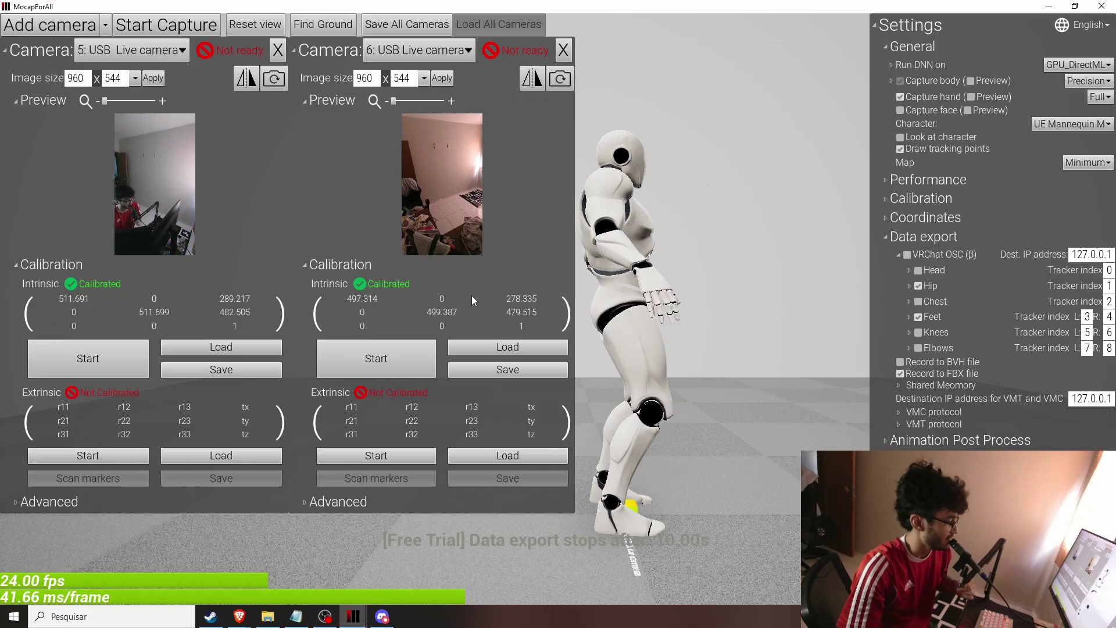
Save camera 5's intrinsic calibration as 'SPEDAI 960 544 LEFT CAMERA' and begin naming camera 6's.
click(244, 370)
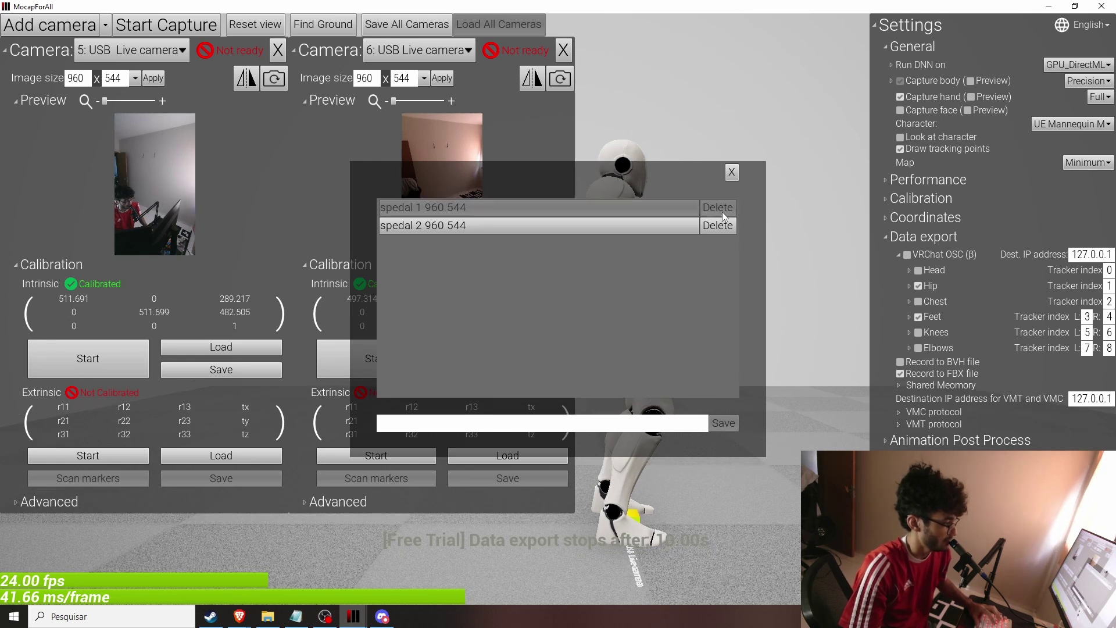
click(446, 425)
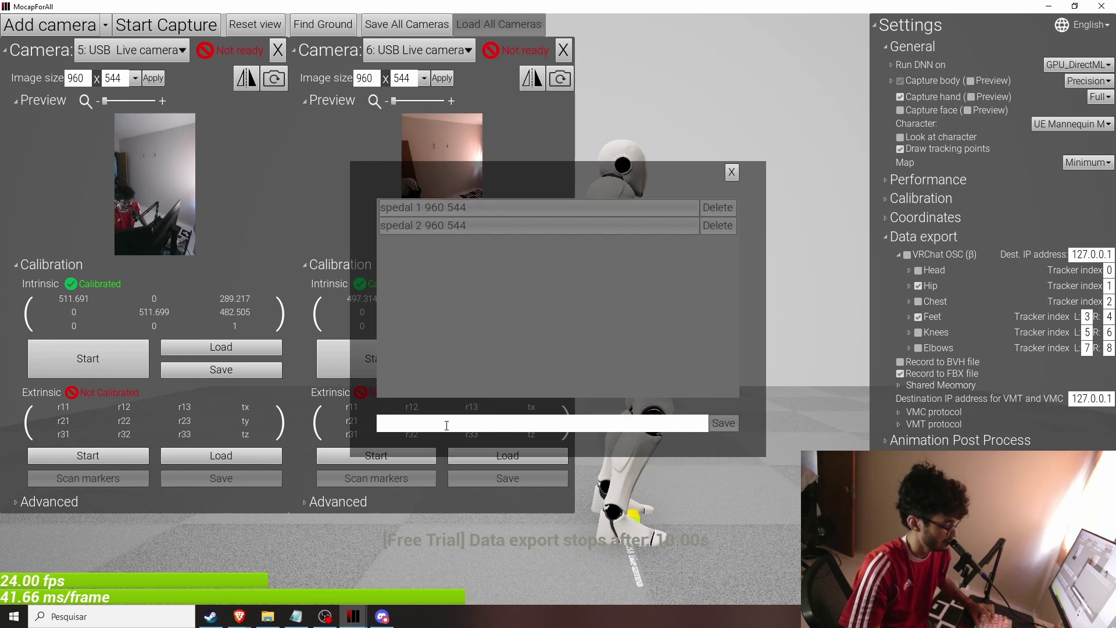
text(SPEDAI 960 544 1)
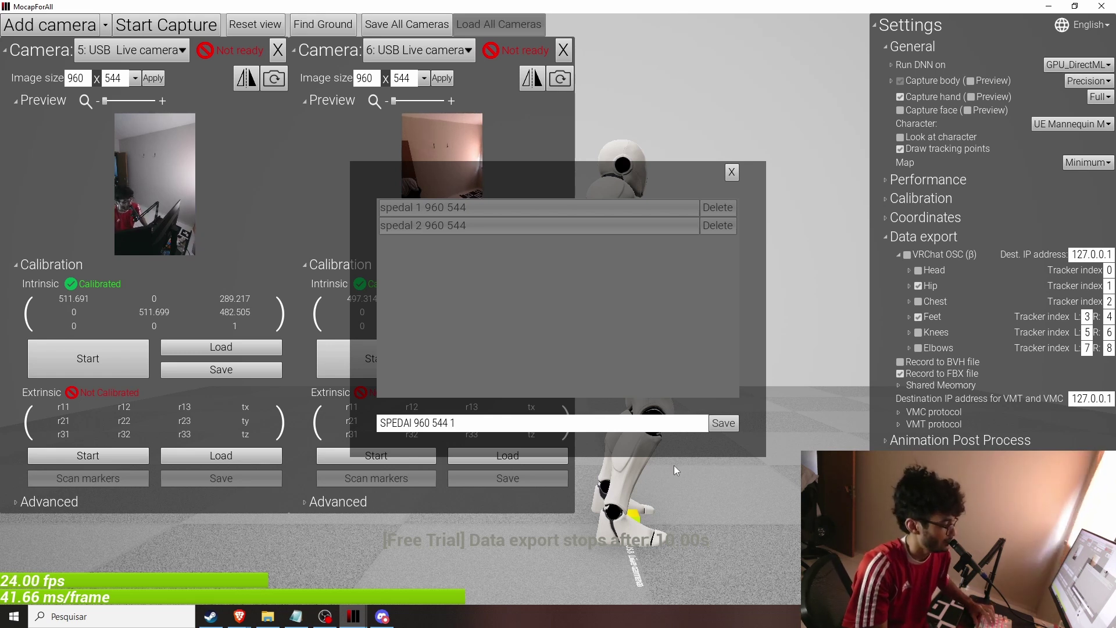
key(BackSpace)
text(LEFT CAMERA)
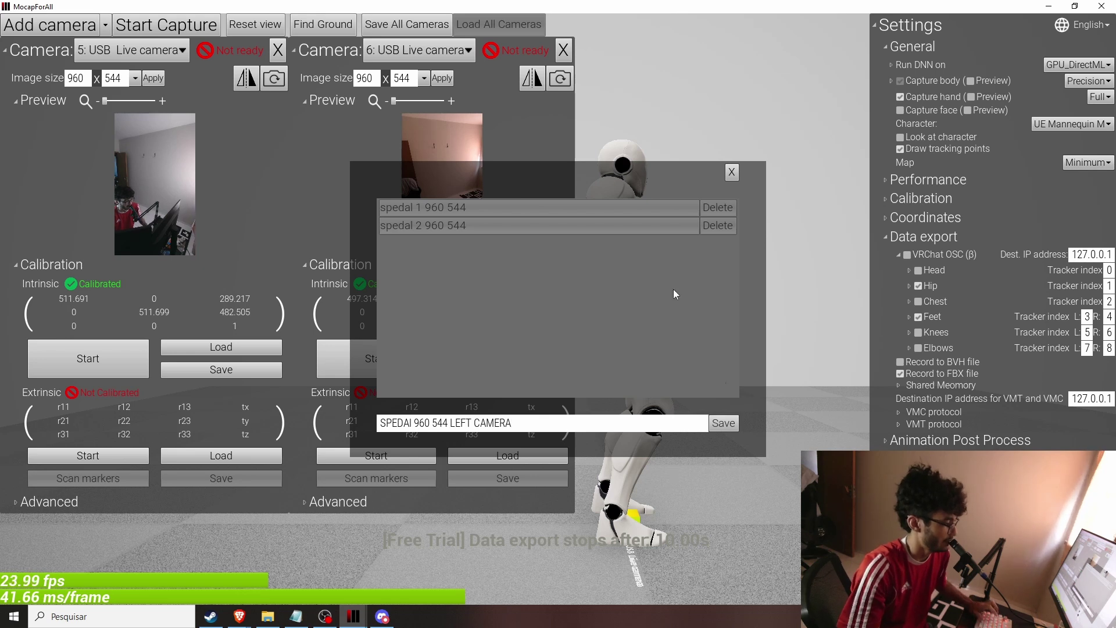
click(721, 423)
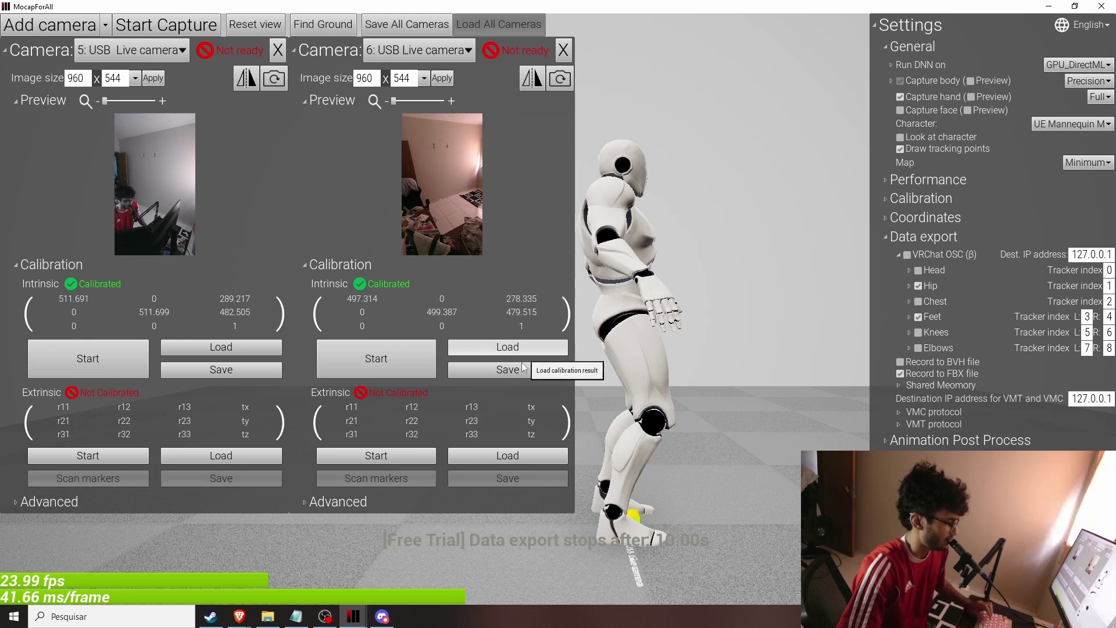
click(503, 370)
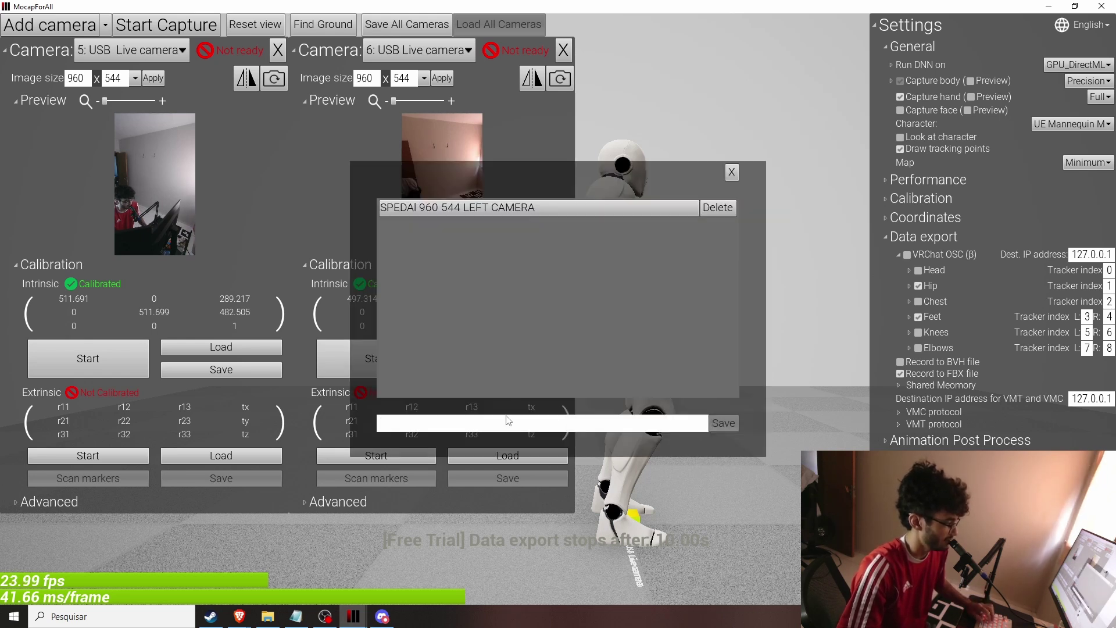
text(epdal)
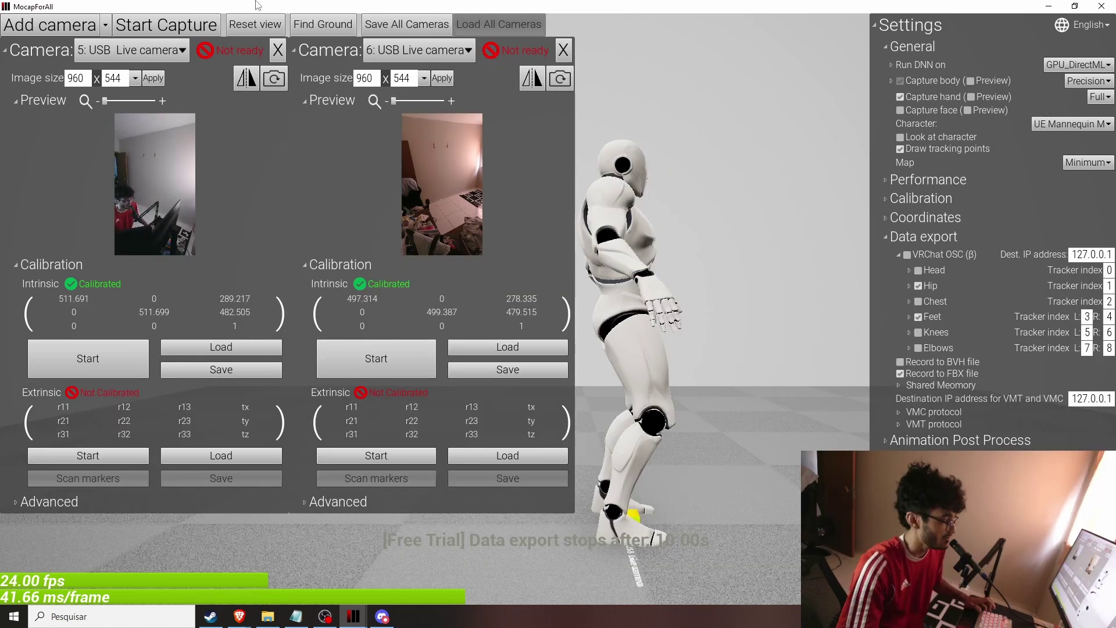
Enlarge both camera previews and run extrinsic calibration from the floor markers.
drag(106, 101, 117, 101)
drag(394, 101, 406, 103)
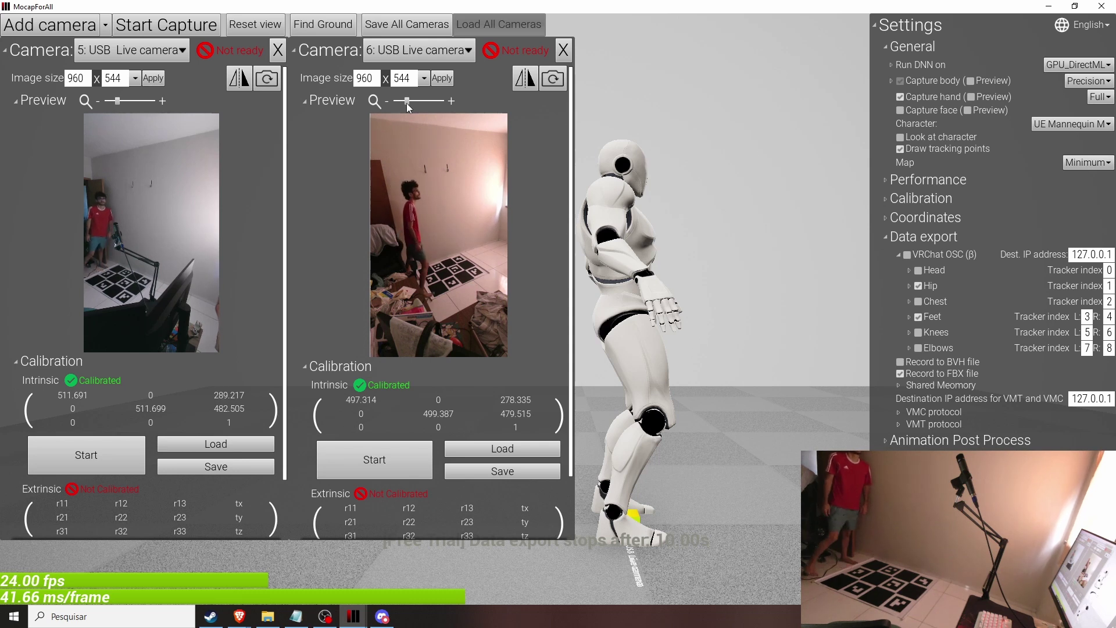
scroll(174, 233, down, 3)
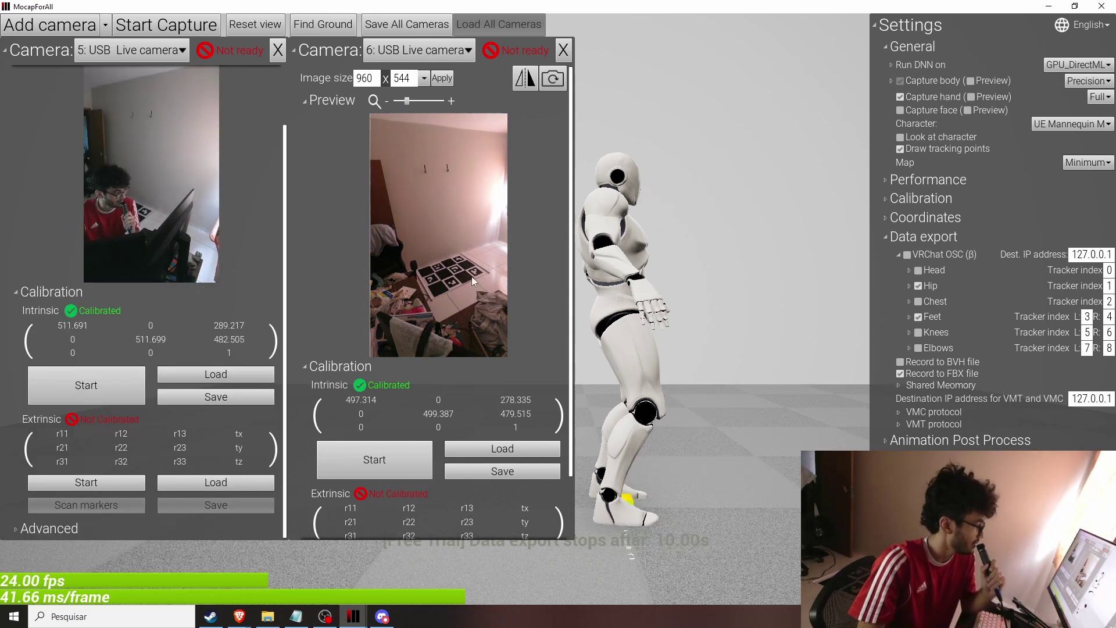
scroll(430, 424, down, 3)
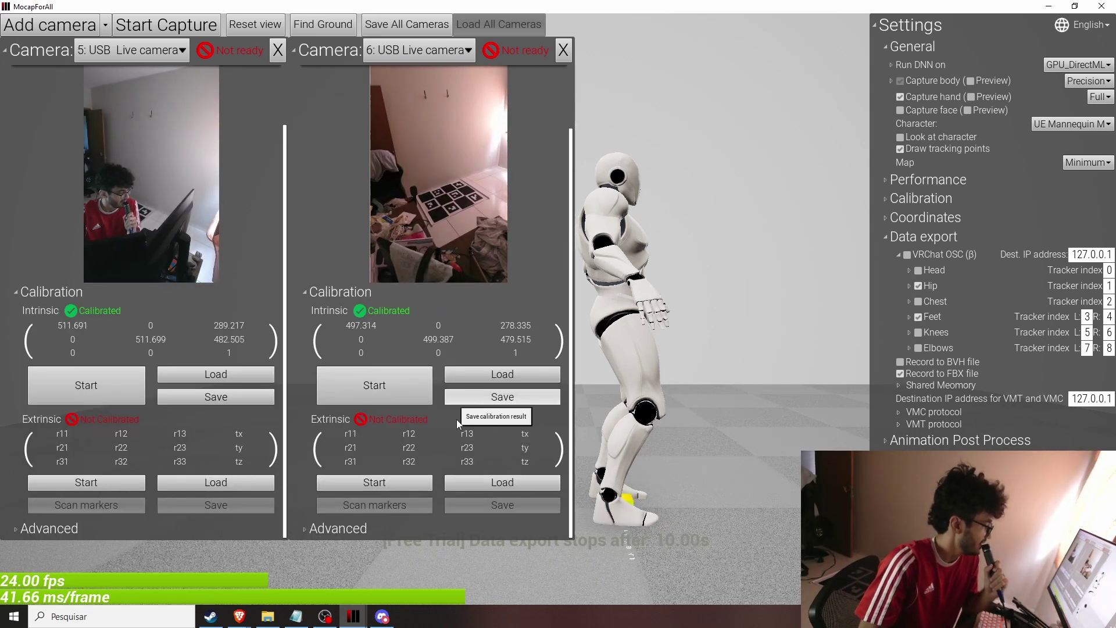
click(371, 484)
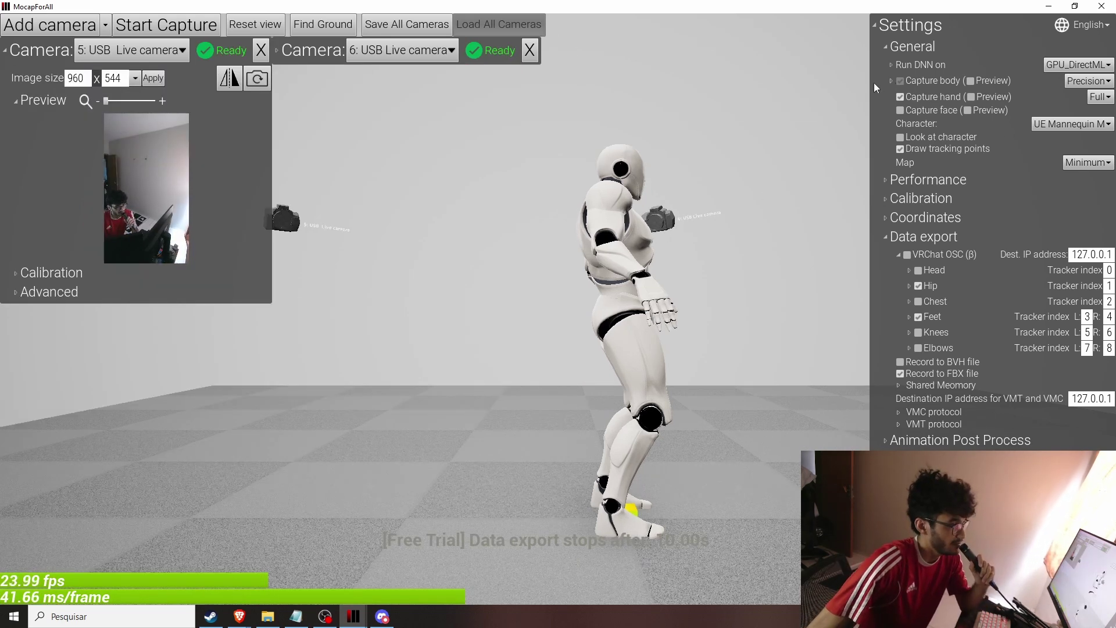
Keep GPU_DirectML for the DNN, turn off hand capture, and set the character to Empty.
click(1104, 66)
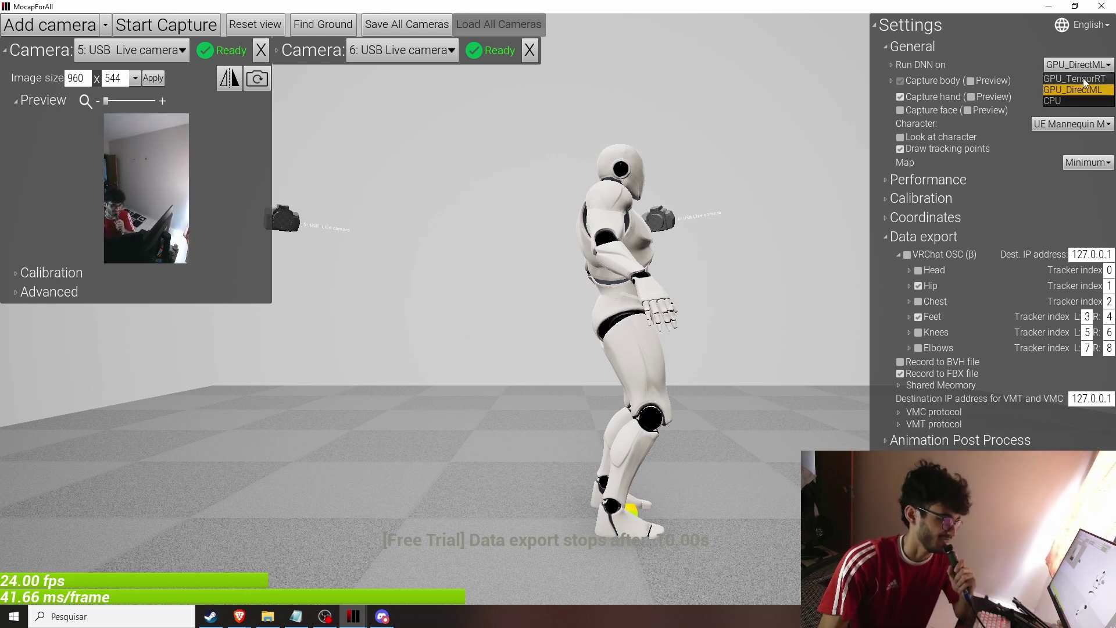
click(1041, 63)
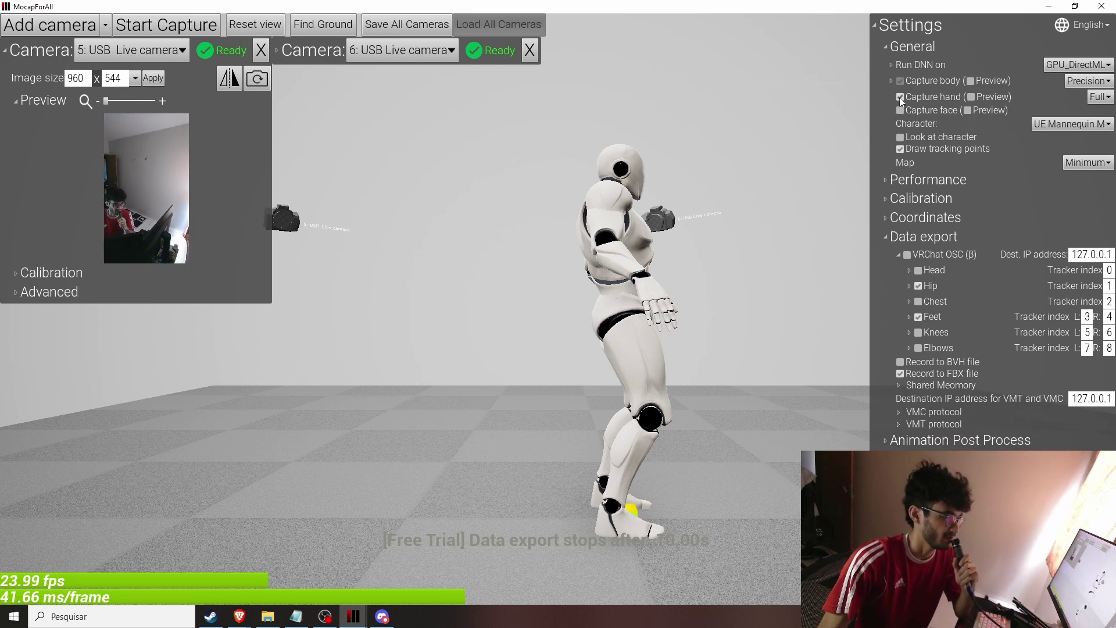
click(900, 97)
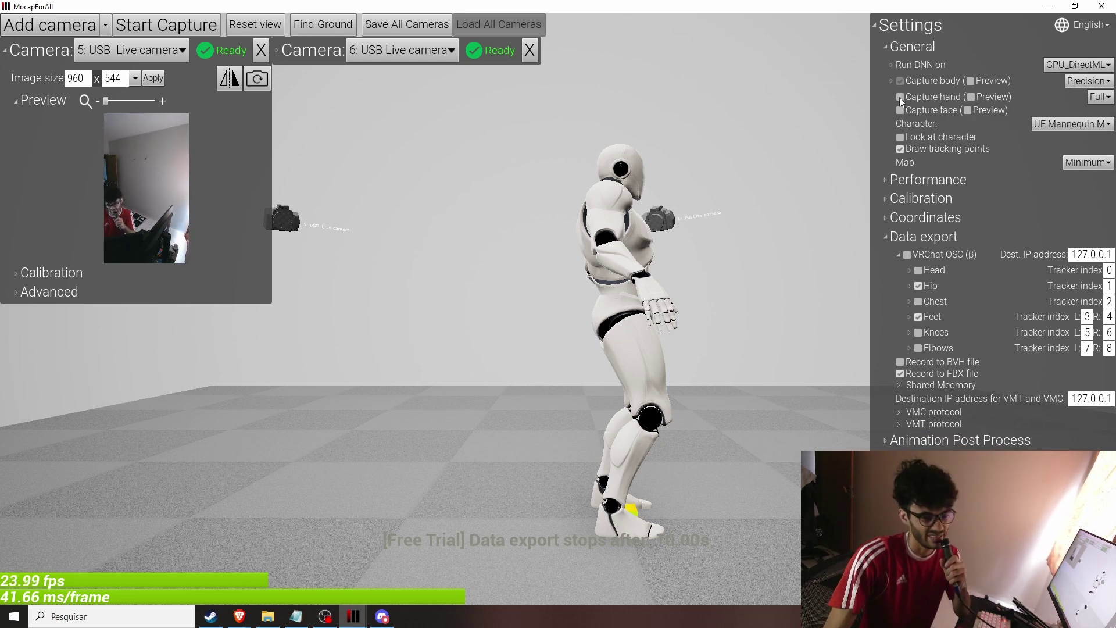
click(1073, 124)
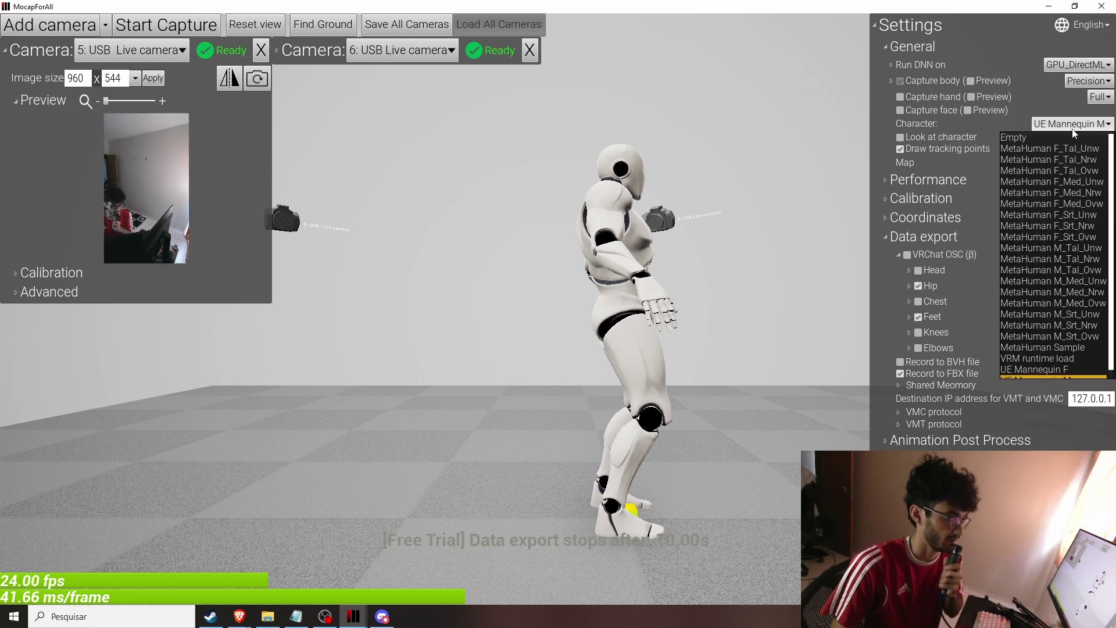
click(1044, 135)
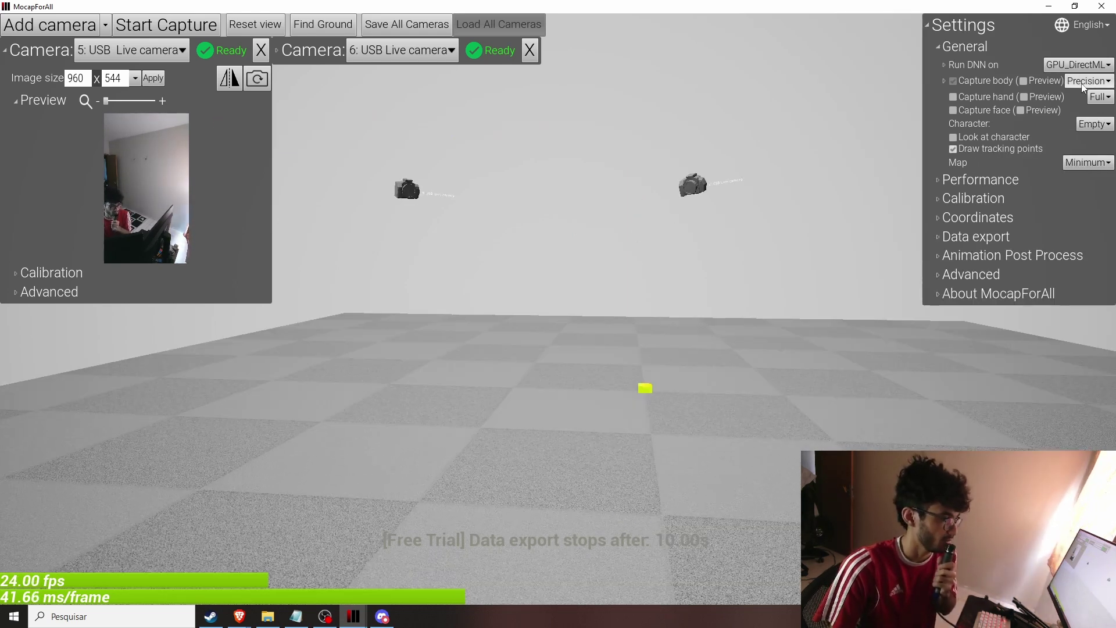
Review the body capture precision options and start capturing from both cameras.
click(1084, 81)
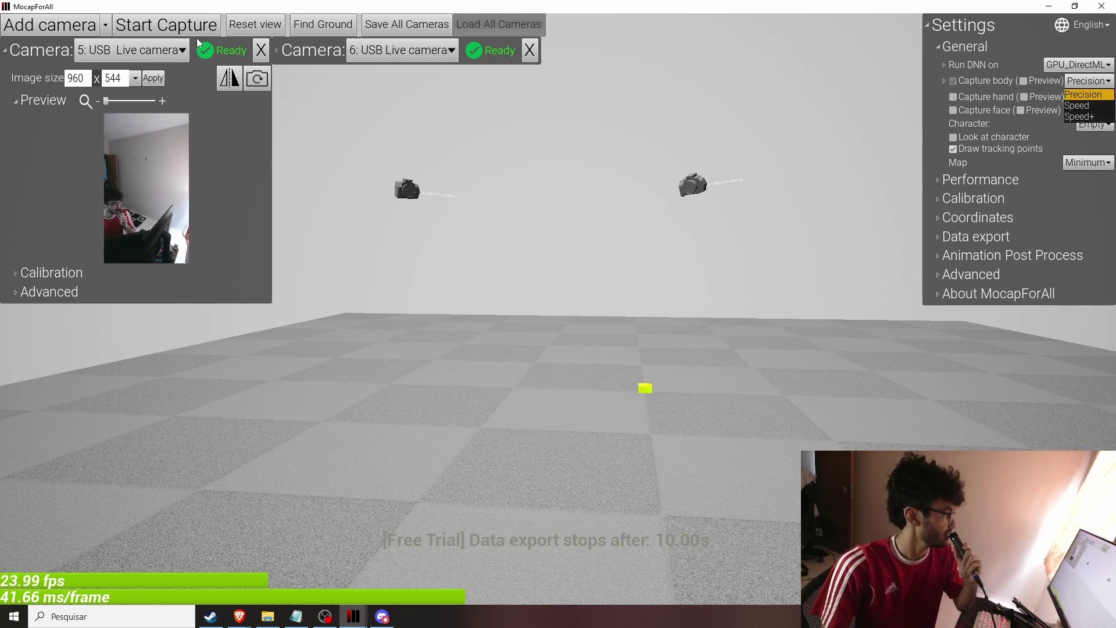
click(169, 25)
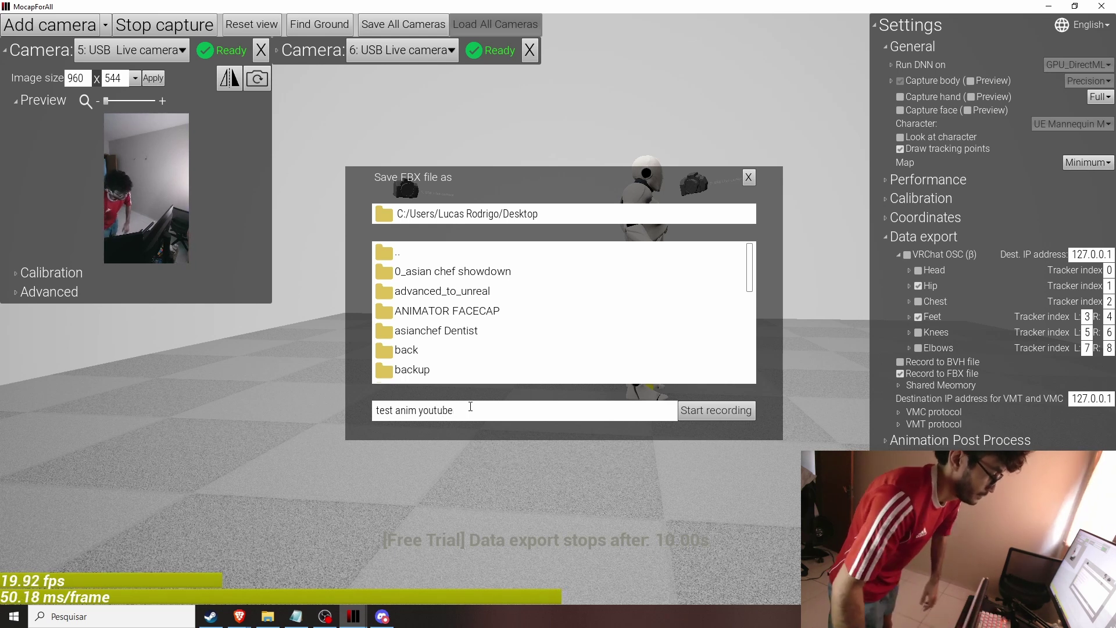
Name the file 'test anim youtube.fbx' and start recording the motion.
text(.fbx)
click(731, 415)
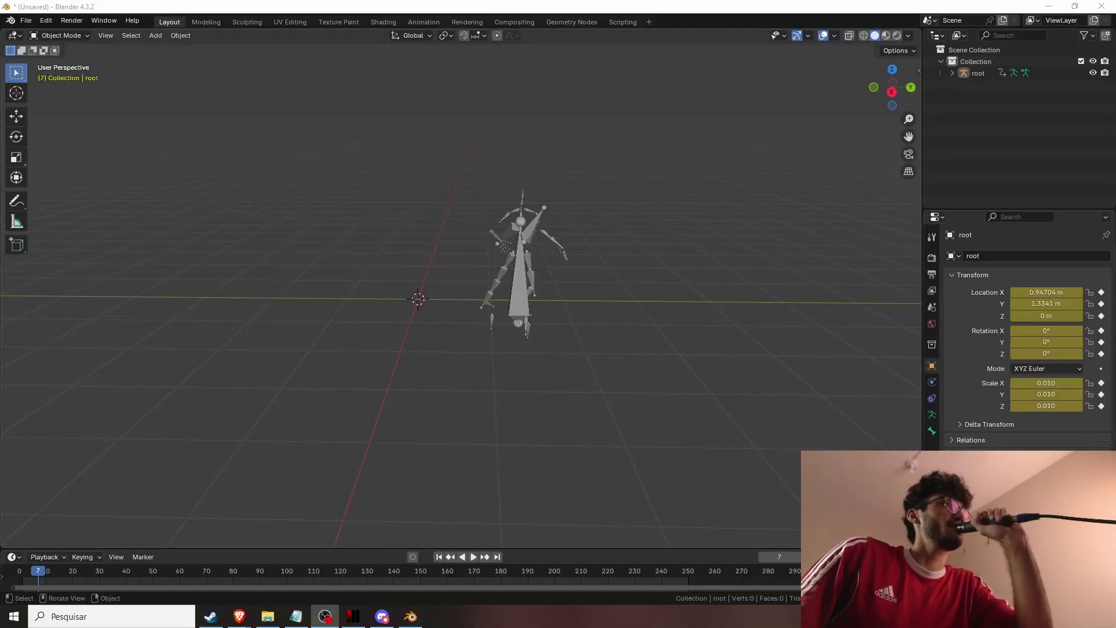
Play the imported mocap armature animation in Blender and orbit and zoom to watch it.
click(494, 486)
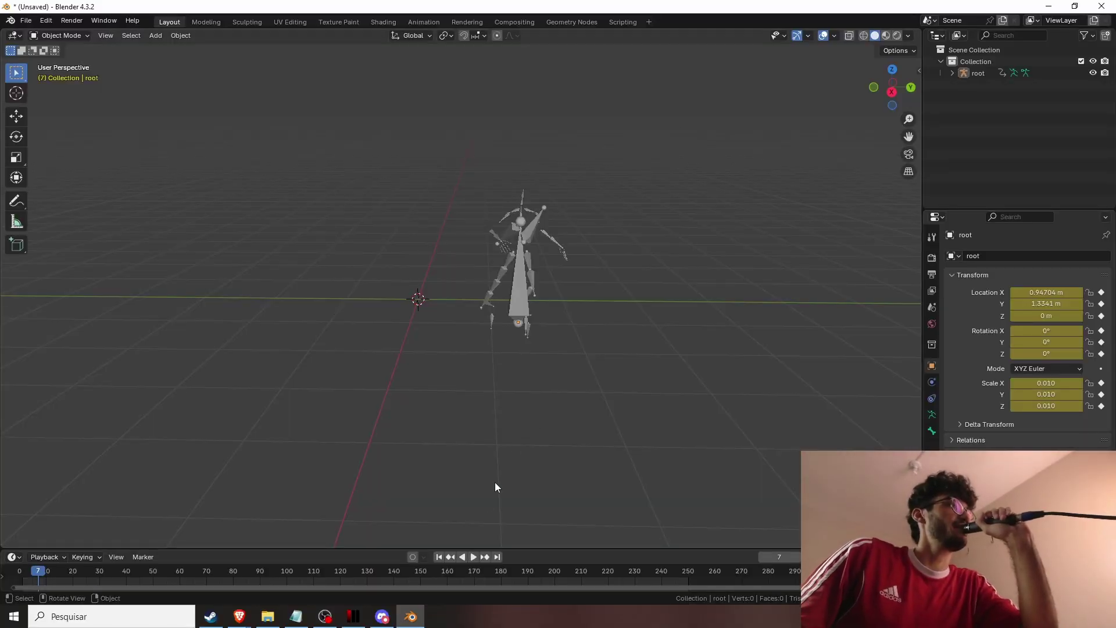
click(471, 556)
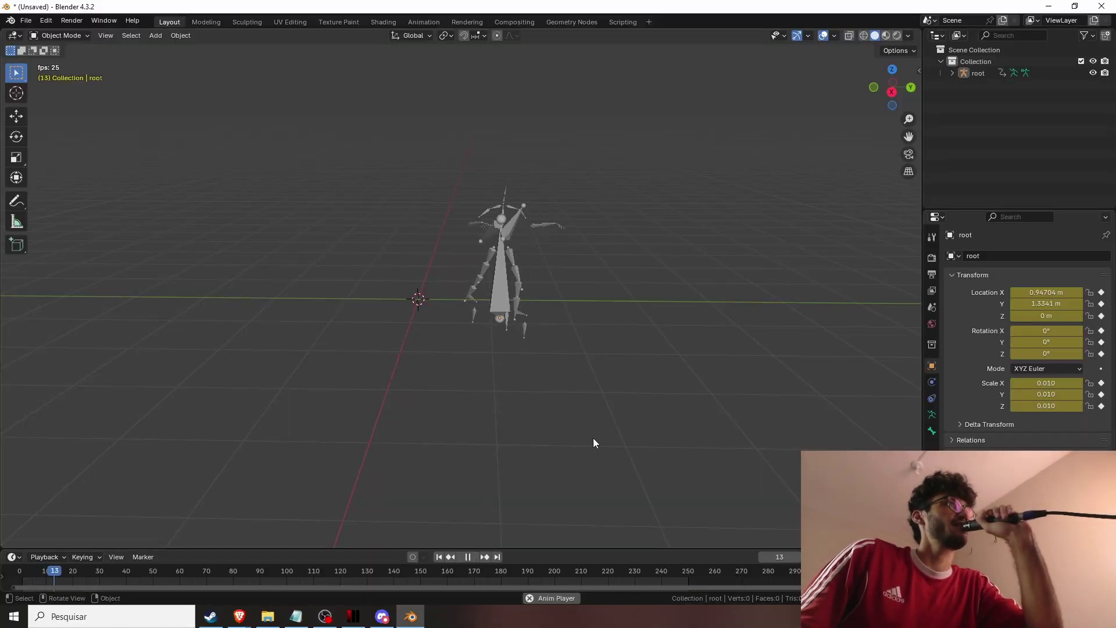
scroll(580, 418, down, 2)
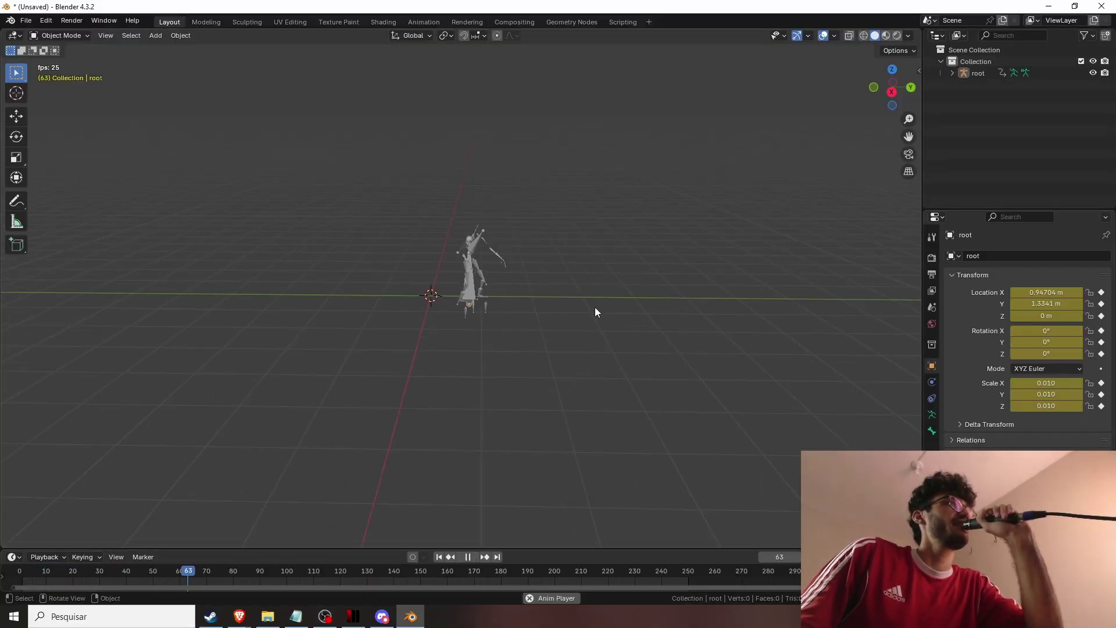
middle_drag(560, 328, 542, 321)
scroll(573, 300, up, 3)
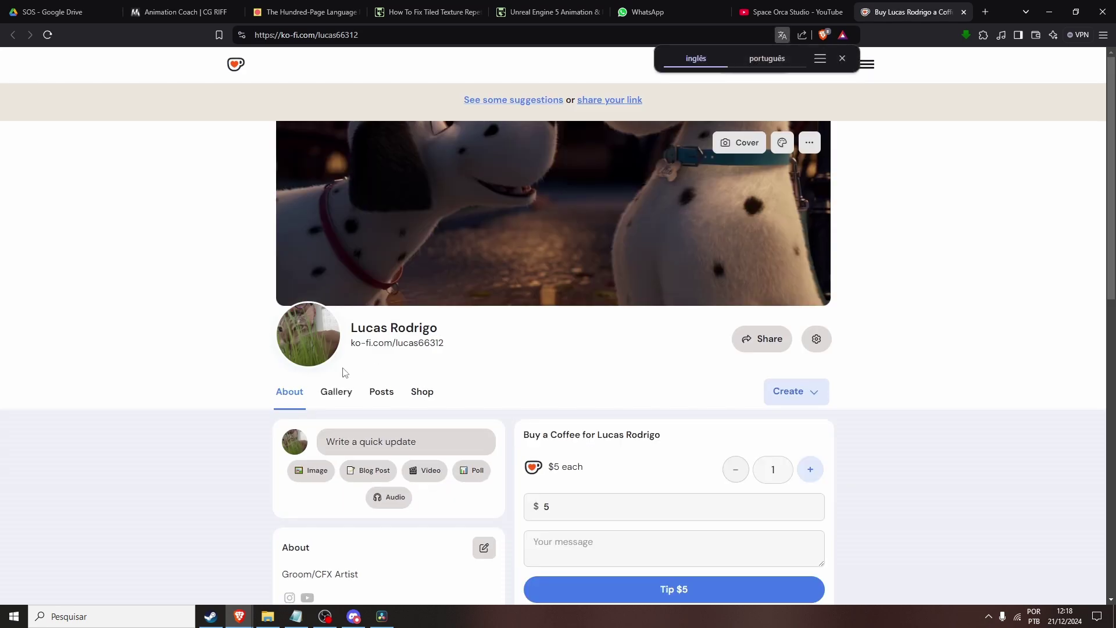
Scroll down the creator's Ko-fi profile page to the empty Feed section.
scroll(242, 401, down, 6)
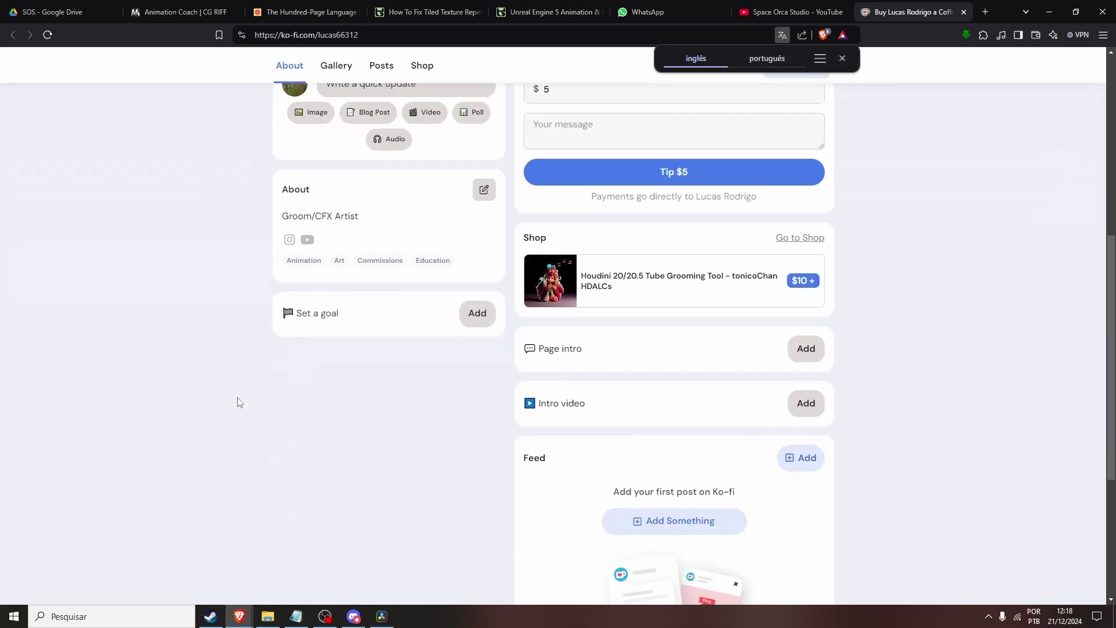